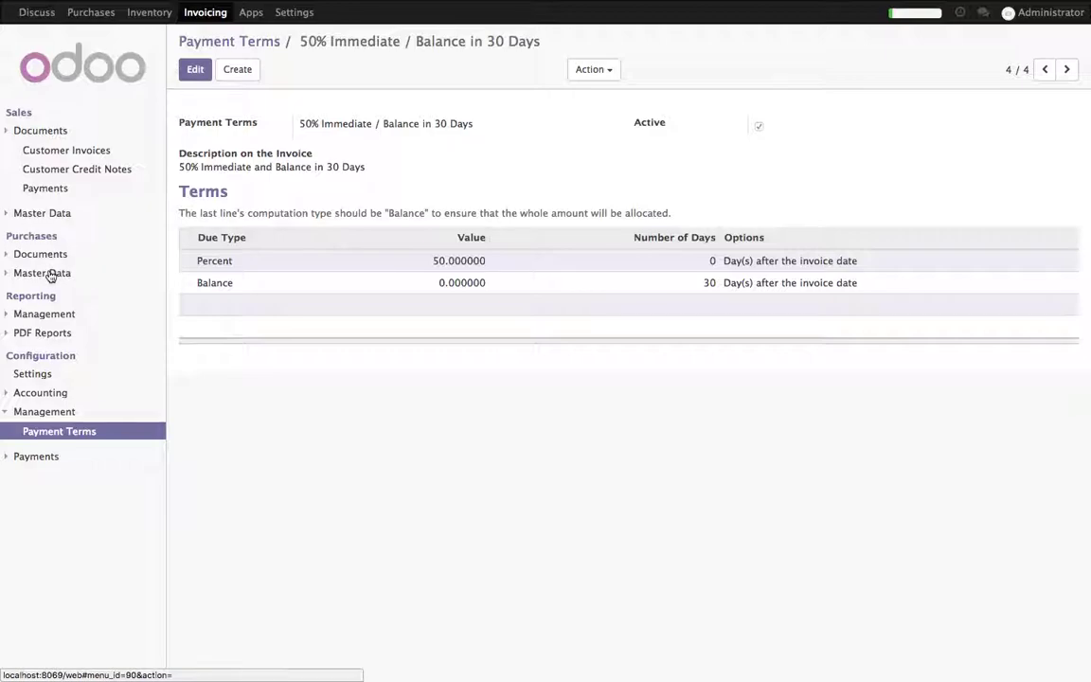
# - Start a new vendor record as a company named "Apple India"
pyautogui.click(52, 292)
pyautogui.click(197, 70)
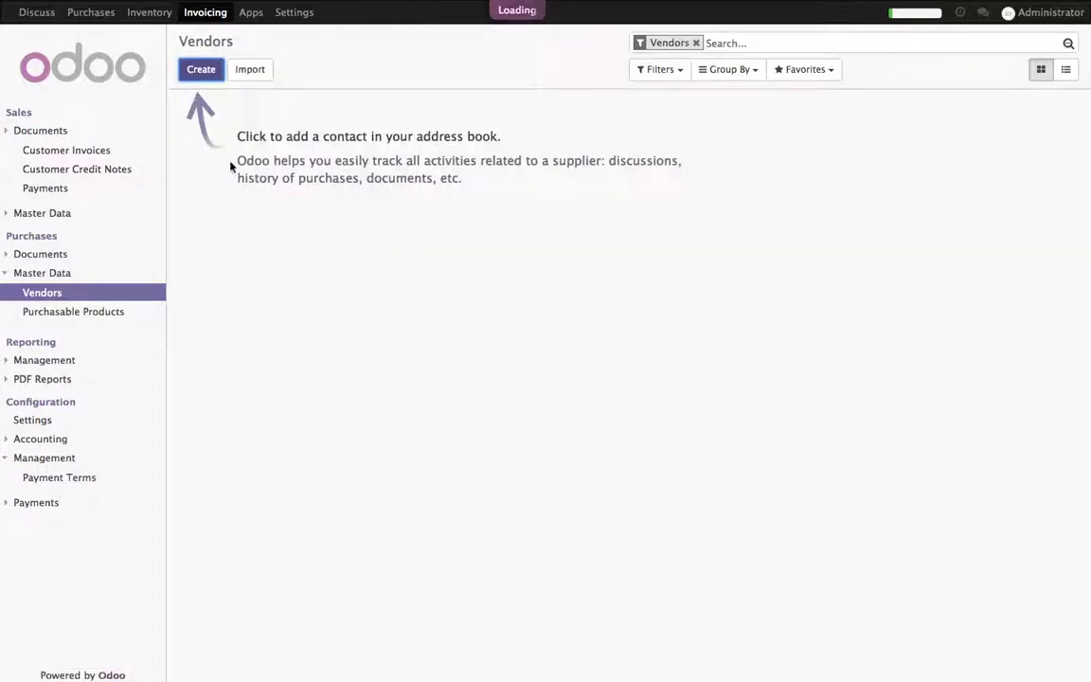
pyautogui.click(468, 127)
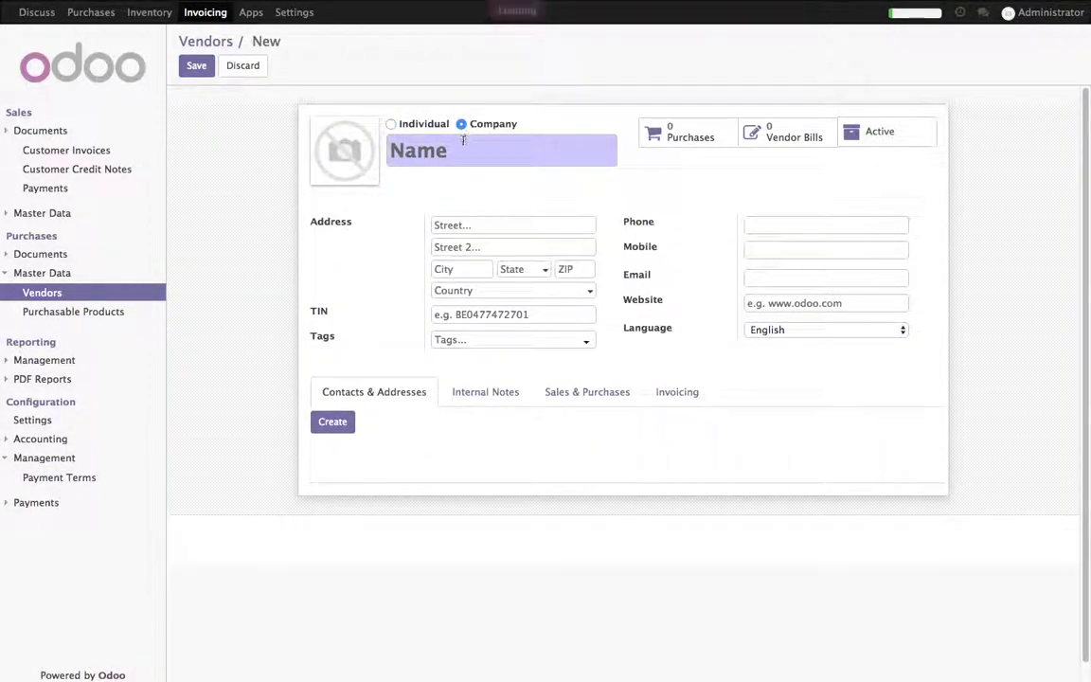
pyautogui.write('Apple India')
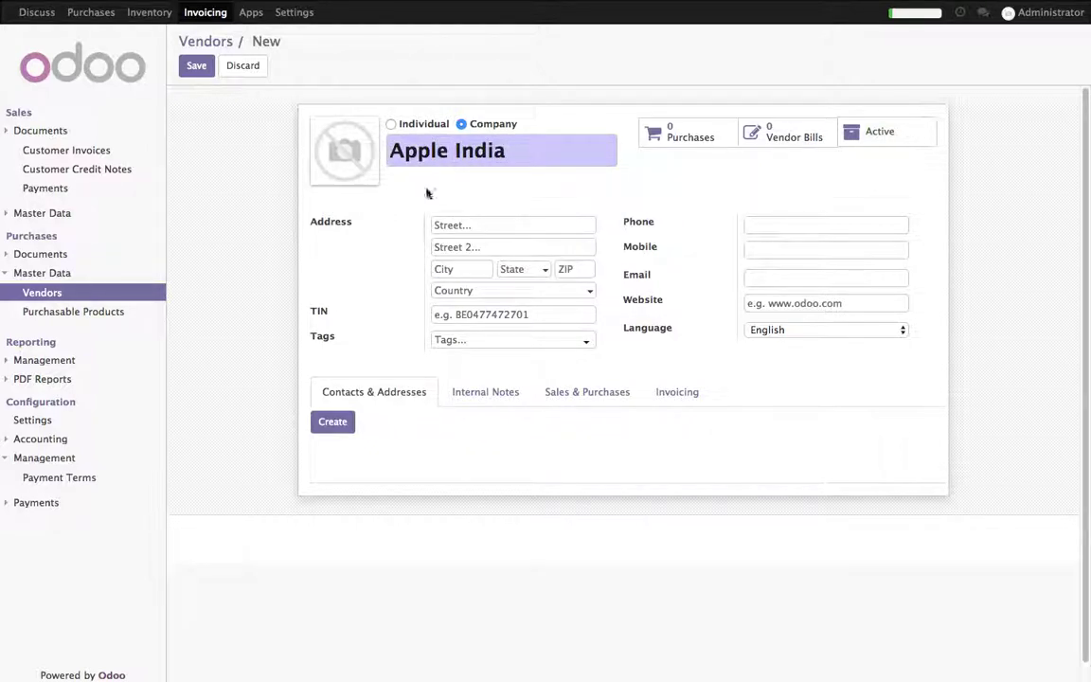
# - Assign the vendor payment terms "50% Immediate / Balance in 30 Days" to Apple India and save the record
pyautogui.click(602, 392)
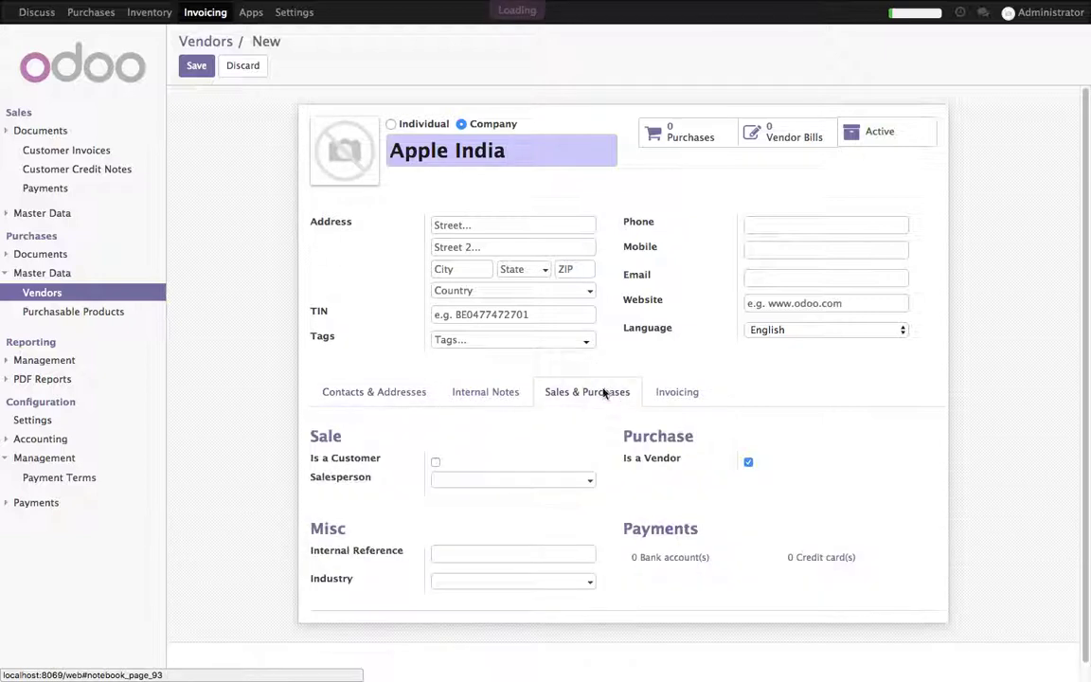
pyautogui.click(677, 392)
pyautogui.click(762, 462)
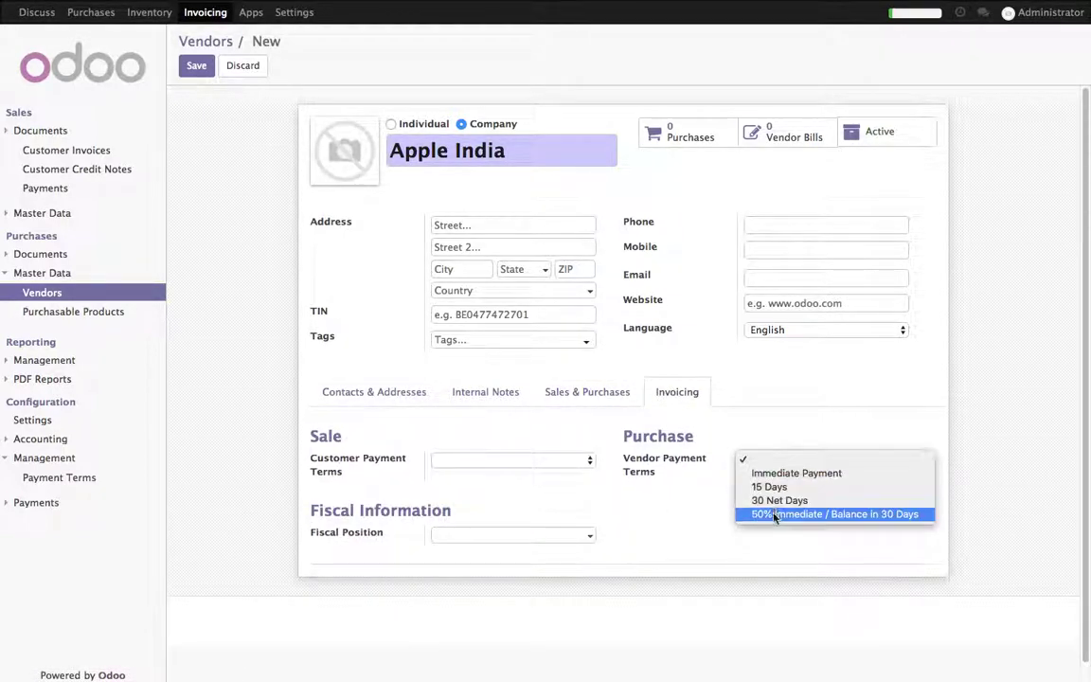
pyautogui.click(775, 515)
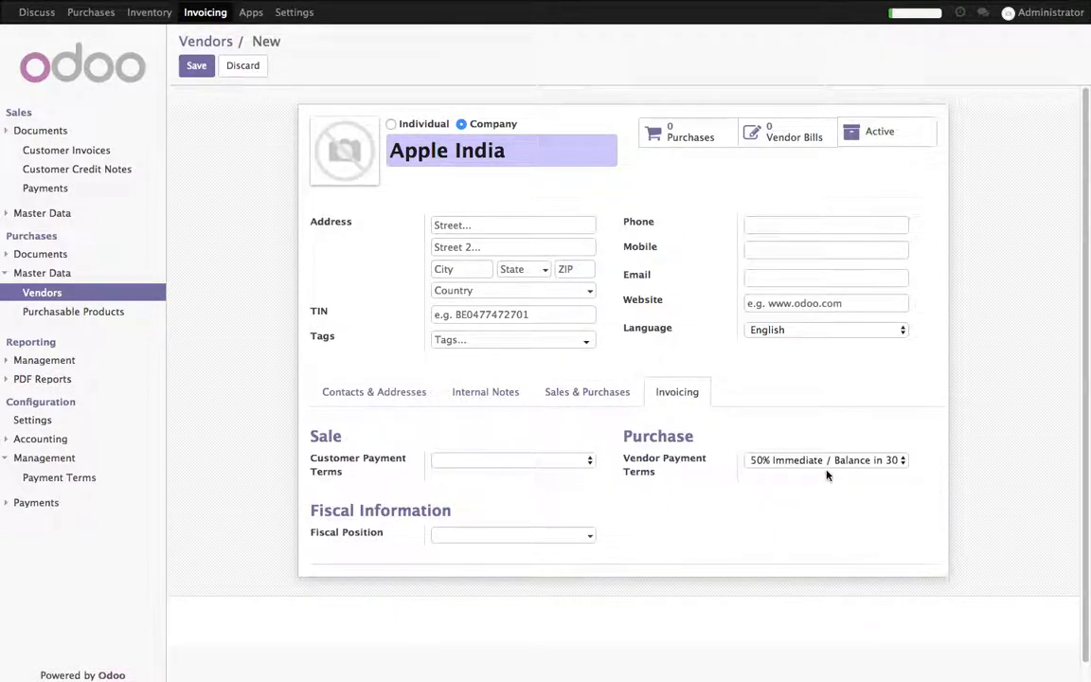
pyautogui.click(196, 66)
# - Create and save a company vendor named "ASUS" with vendor payment terms "50% Immediate / Balance in 30 Days"
pyautogui.click(231, 74)
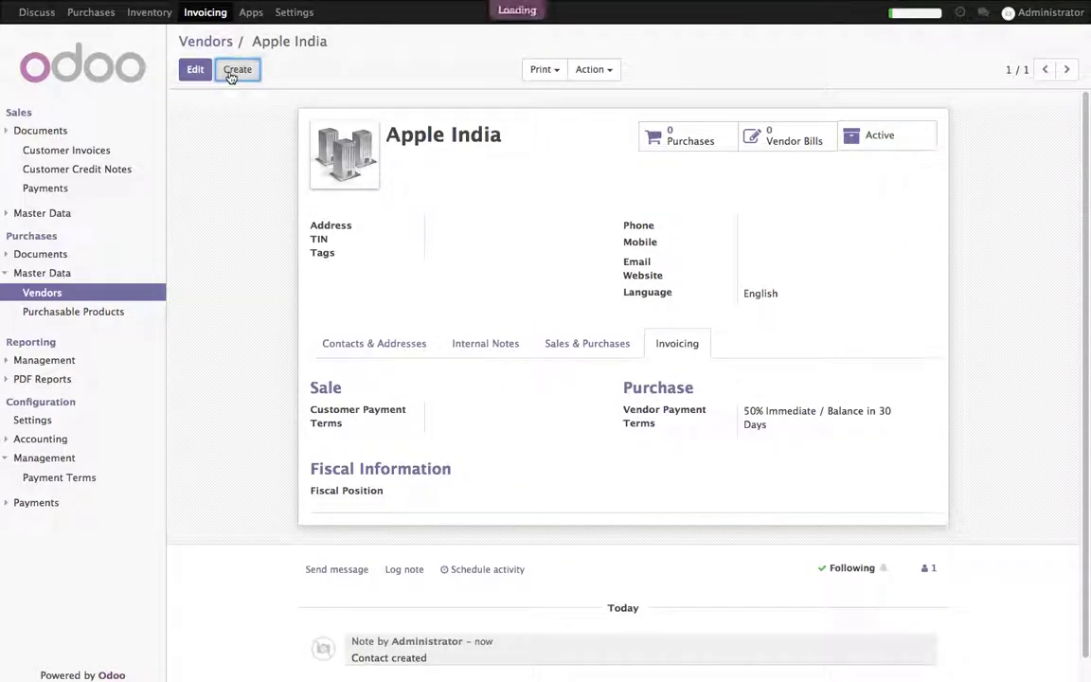
pyautogui.click(491, 147)
pyautogui.write('AS')
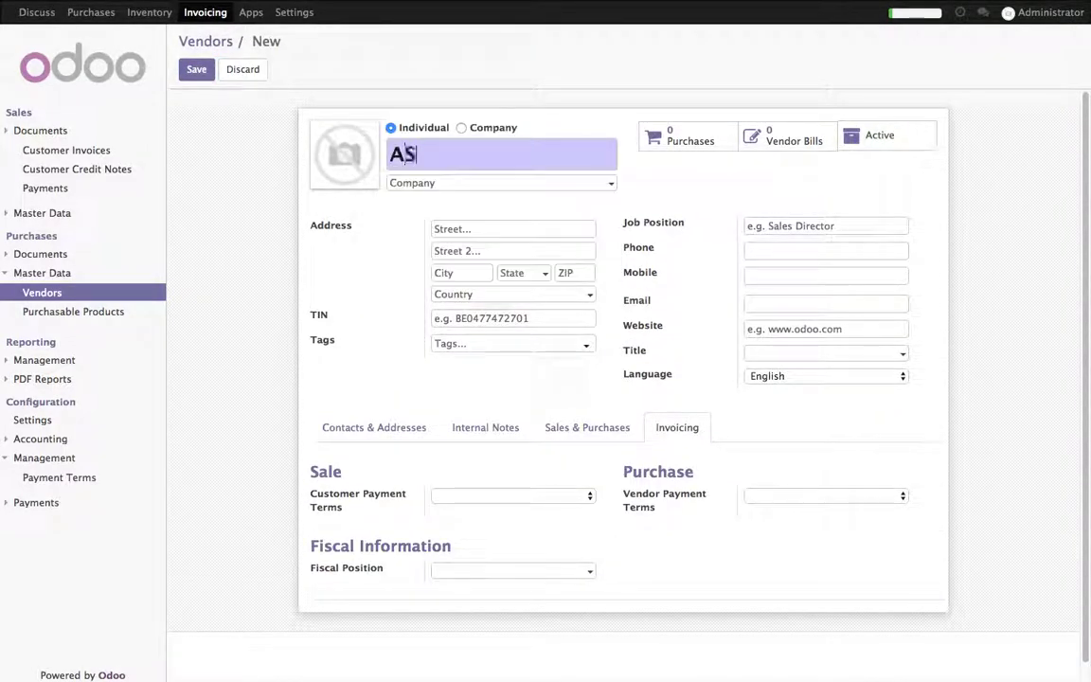
pyautogui.click(488, 129)
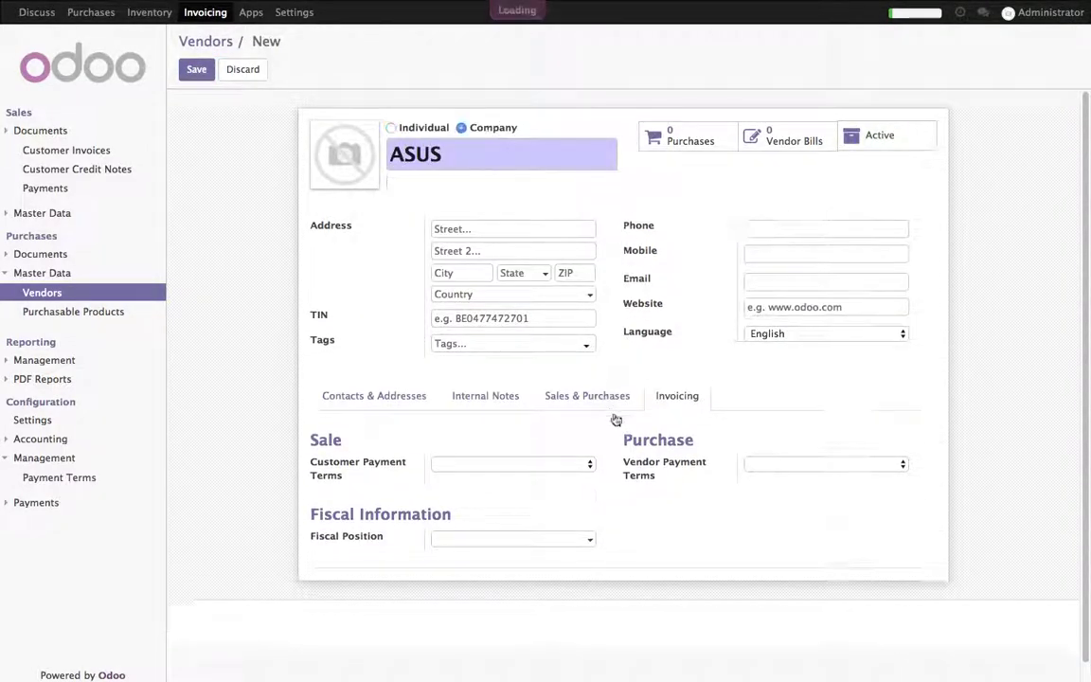
pyautogui.click(769, 462)
pyautogui.click(774, 517)
pyautogui.click(196, 70)
# - Start another new vendor record as a company named "China Export"
pyautogui.click(237, 70)
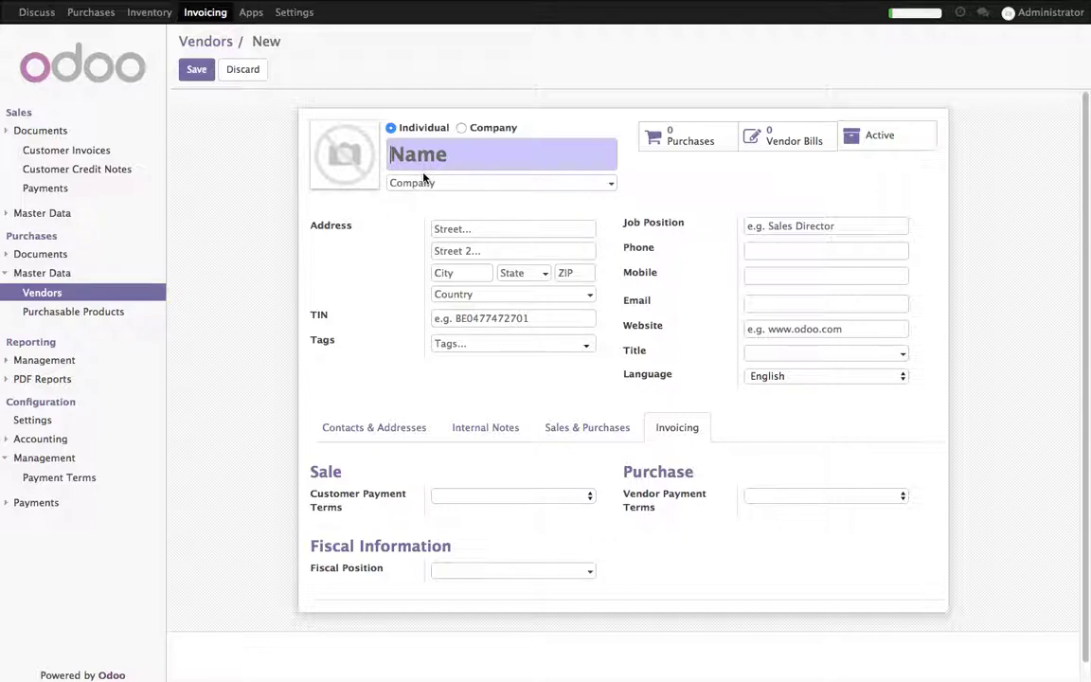
pyautogui.click(492, 127)
pyautogui.click(485, 156)
pyautogui.write('Cin')
pyautogui.press('BackSpace')
pyautogui.press('BackSpace')
pyautogui.press('BackSpace')
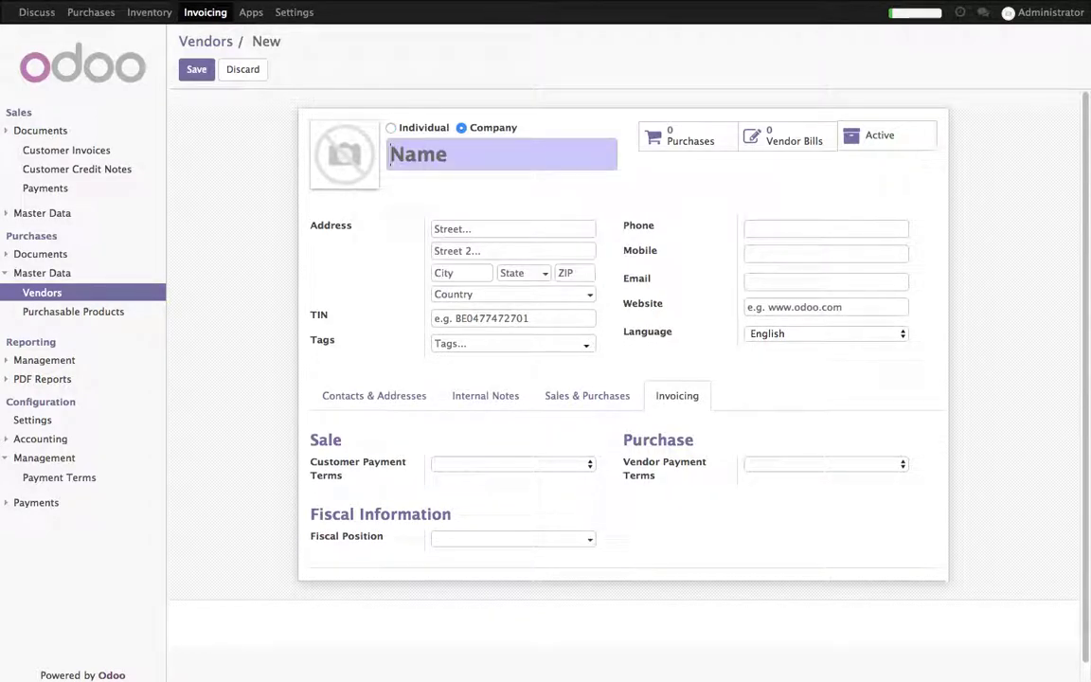
pyautogui.write('China Eport')
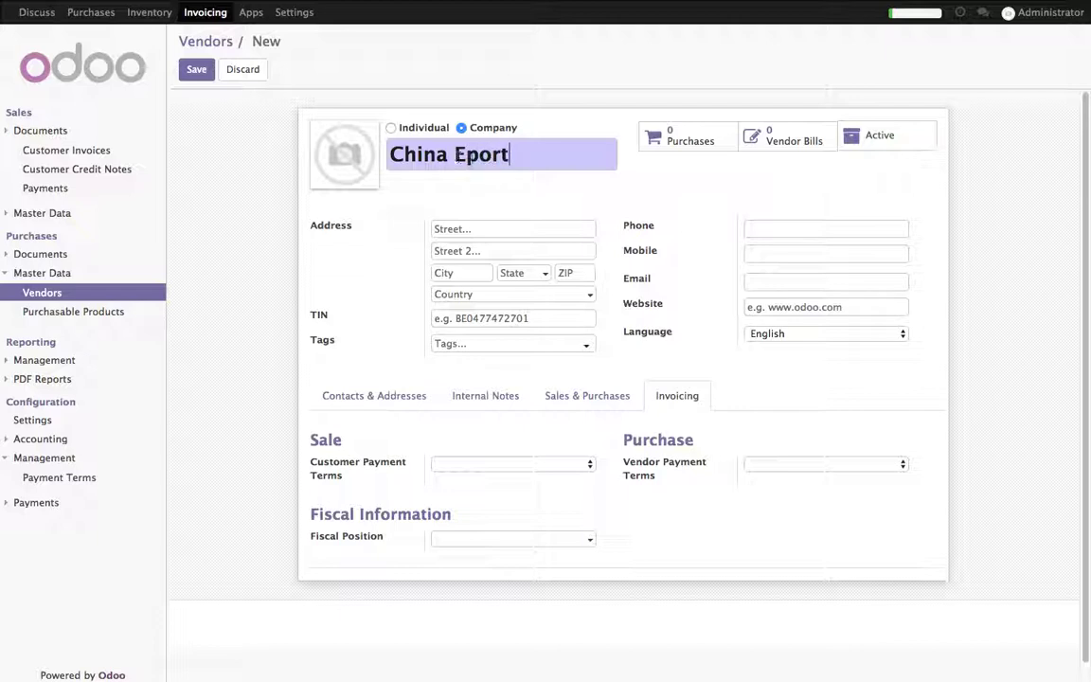
pyautogui.click(467, 156)
pyautogui.write('x')
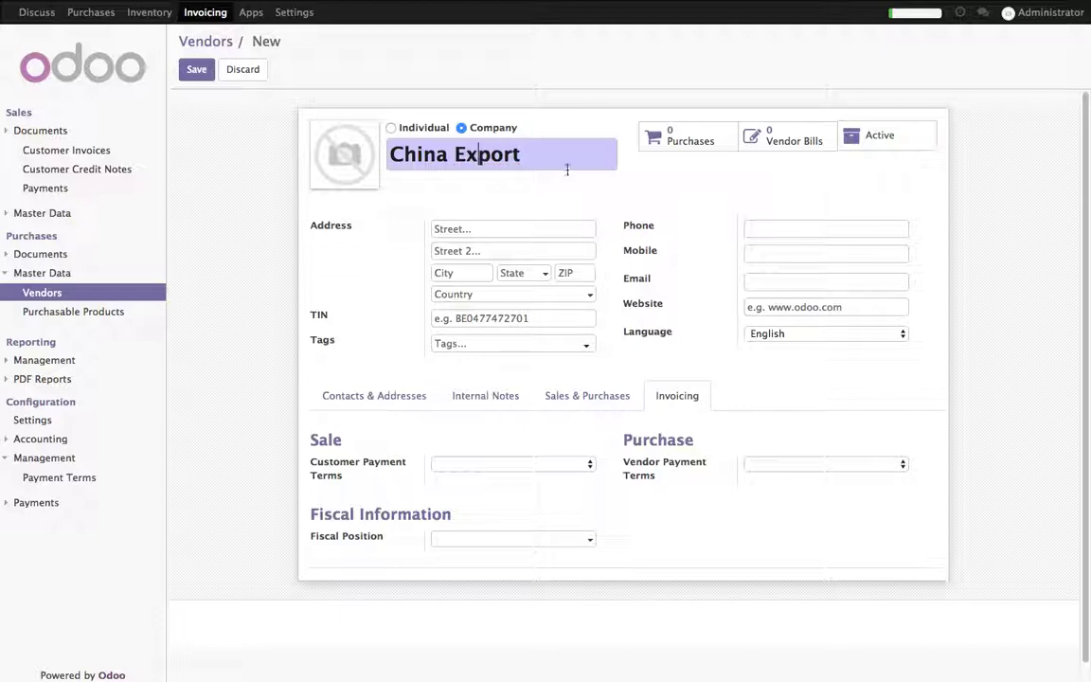
# - Set China Export's vendor payment terms to "30 Net Days" and save the record
pyautogui.click(781, 470)
pyautogui.click(801, 504)
pyautogui.click(196, 70)
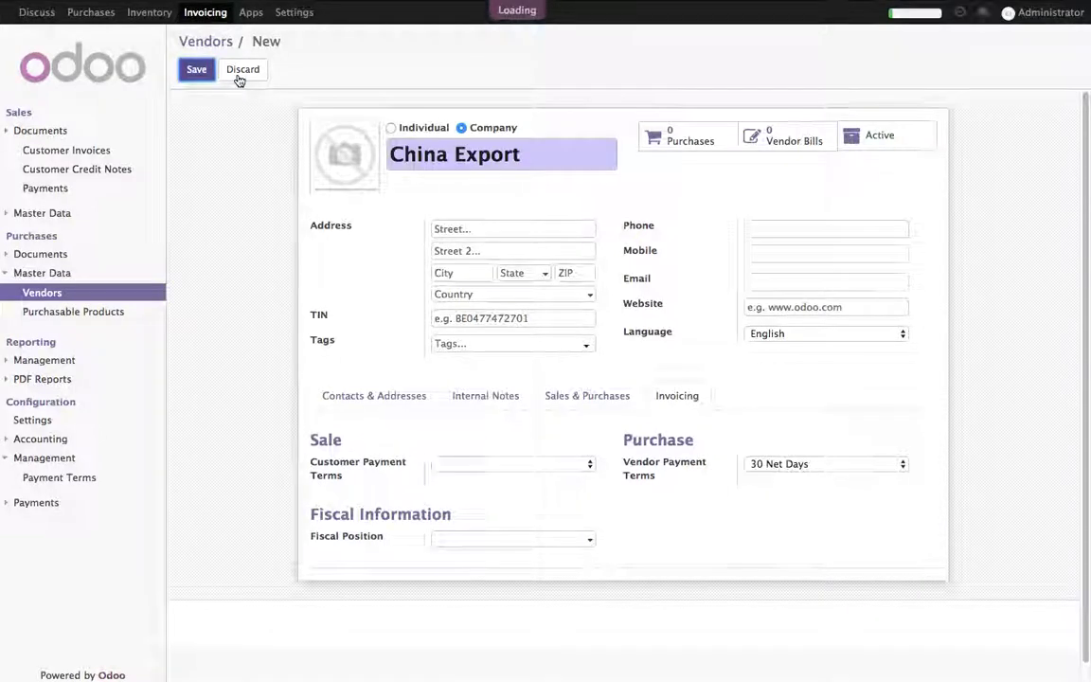
# - Create and save a company vendor named "MI India" with vendor payment terms "50% Immediate / Balance in 30 Days"
pyautogui.write('MI')
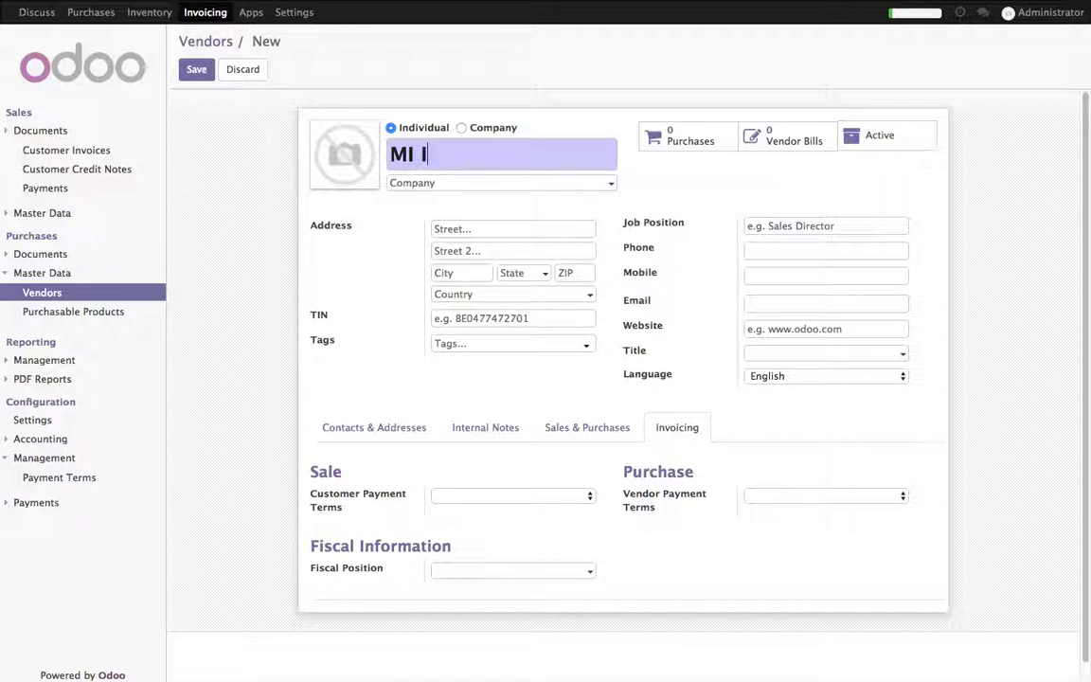
pyautogui.click(461, 127)
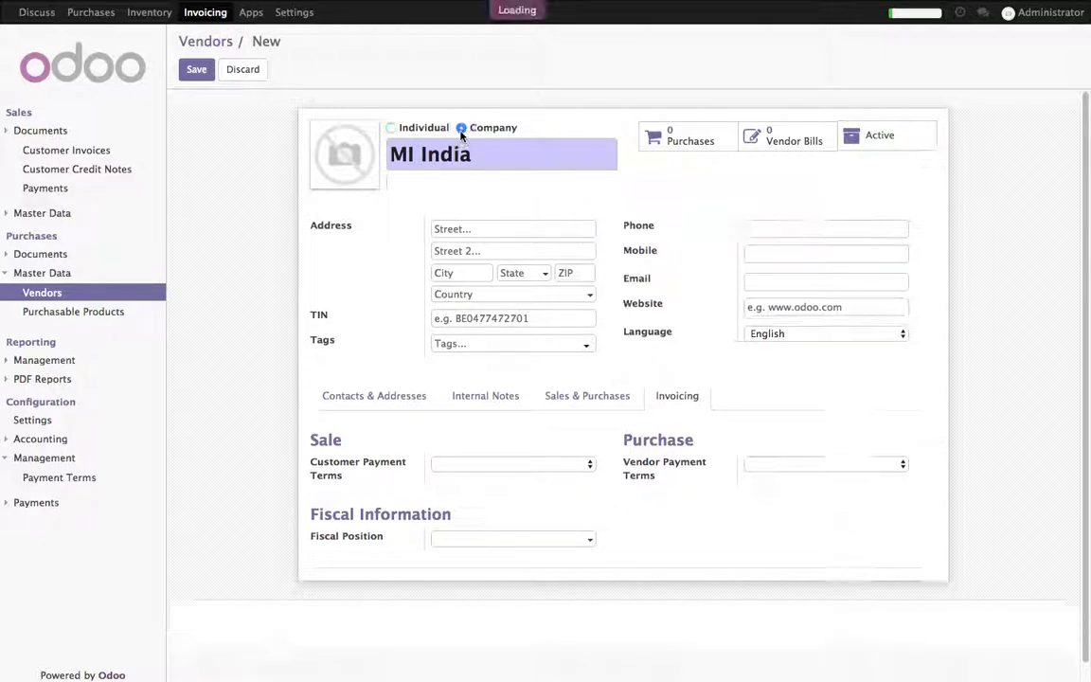
pyautogui.click(805, 466)
pyautogui.click(804, 518)
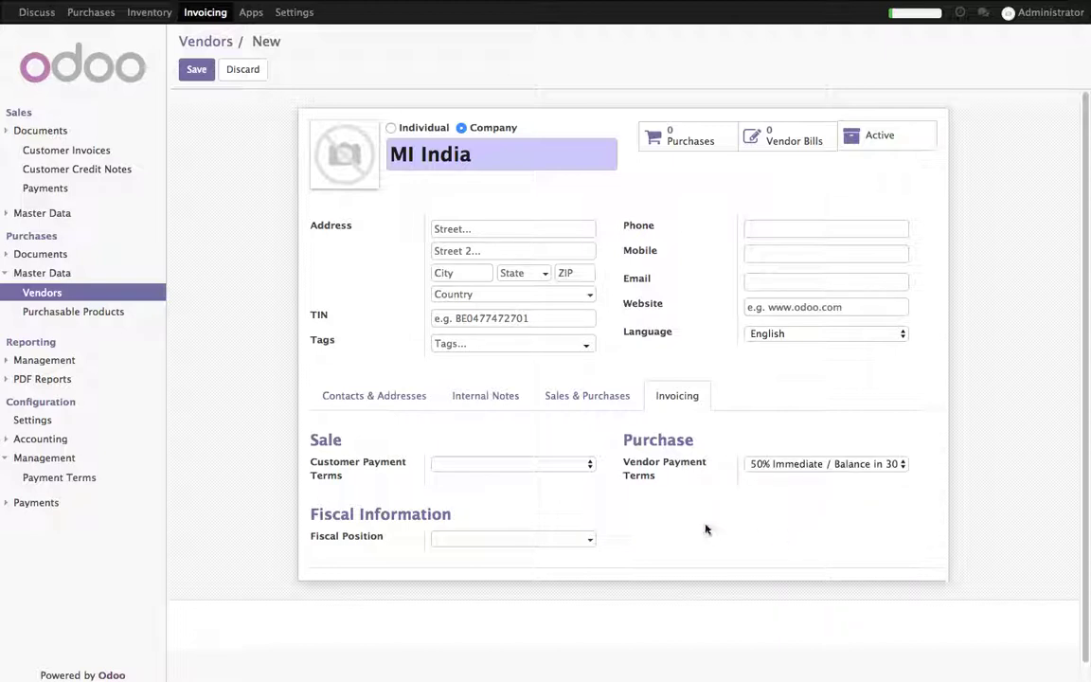
pyautogui.click(192, 66)
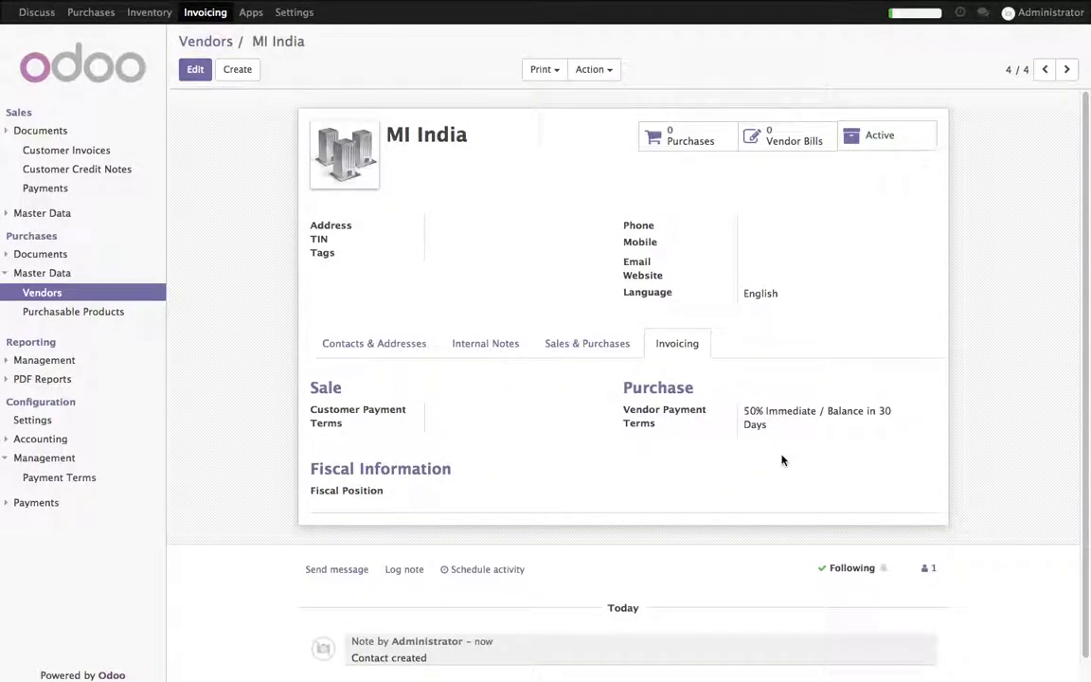
# - Open the vendor bills list and check the vendor bill instructions in Accounting.pdf before returning to Odoo
pyautogui.click(50, 255)
pyautogui.click(58, 274)
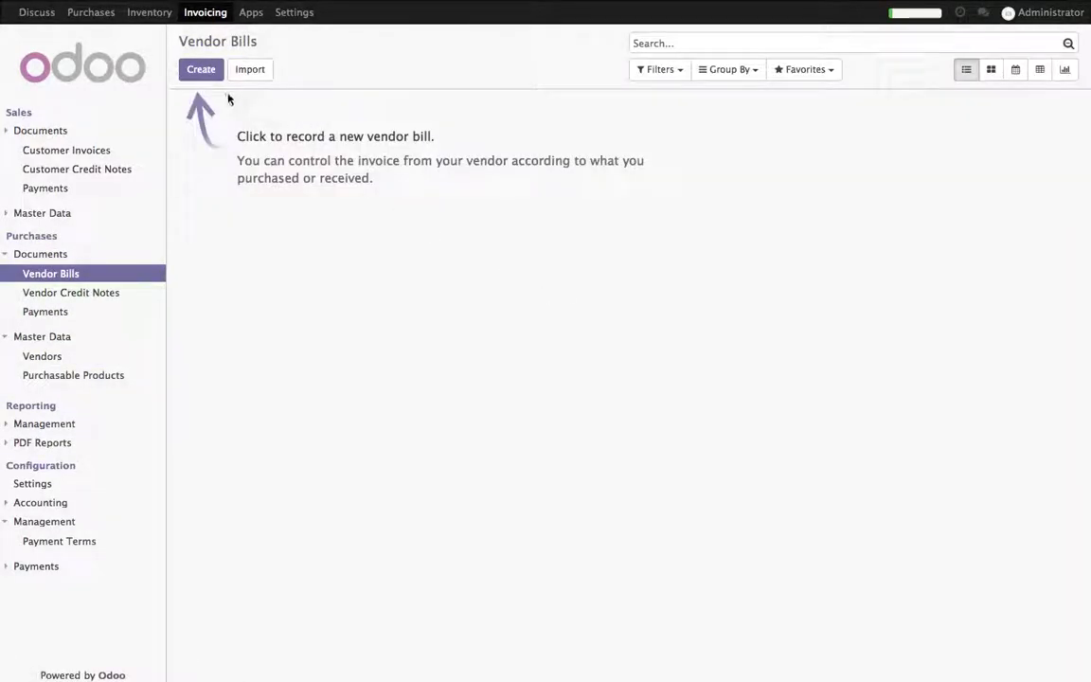
pyautogui.click(292, 34)
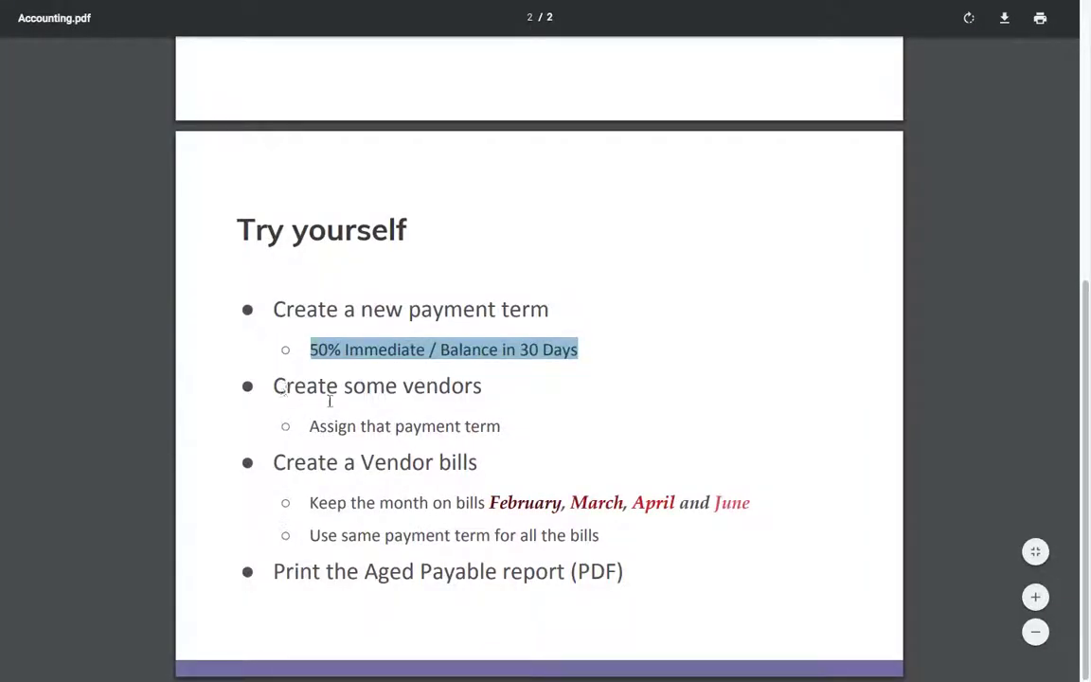
pyautogui.moveTo(259, 462); pyautogui.dragTo(525, 465)
pyautogui.click(527, 468)
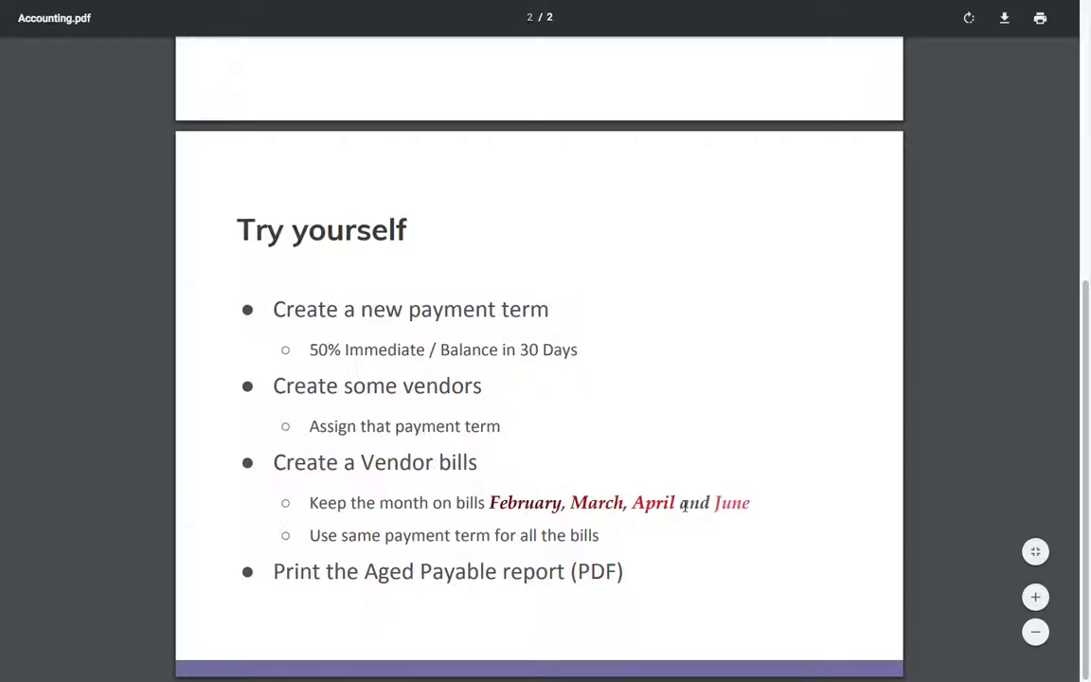
pyautogui.click(198, 36)
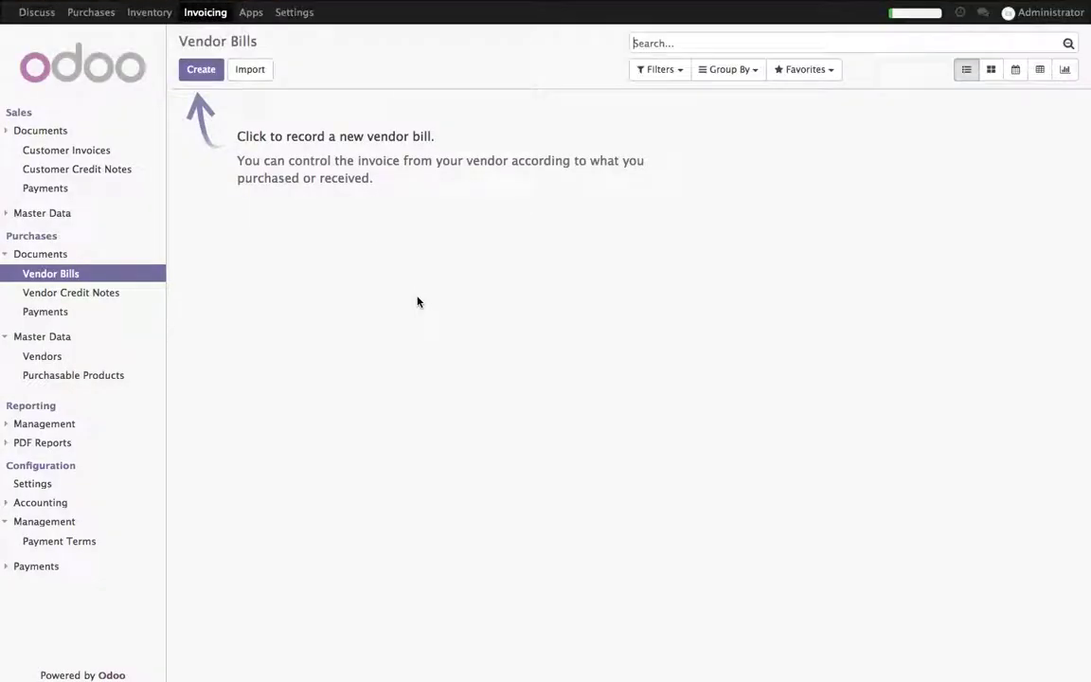
# - Start a new vendor bill for ASUS and check the payment terms applied to it
pyautogui.click(199, 71)
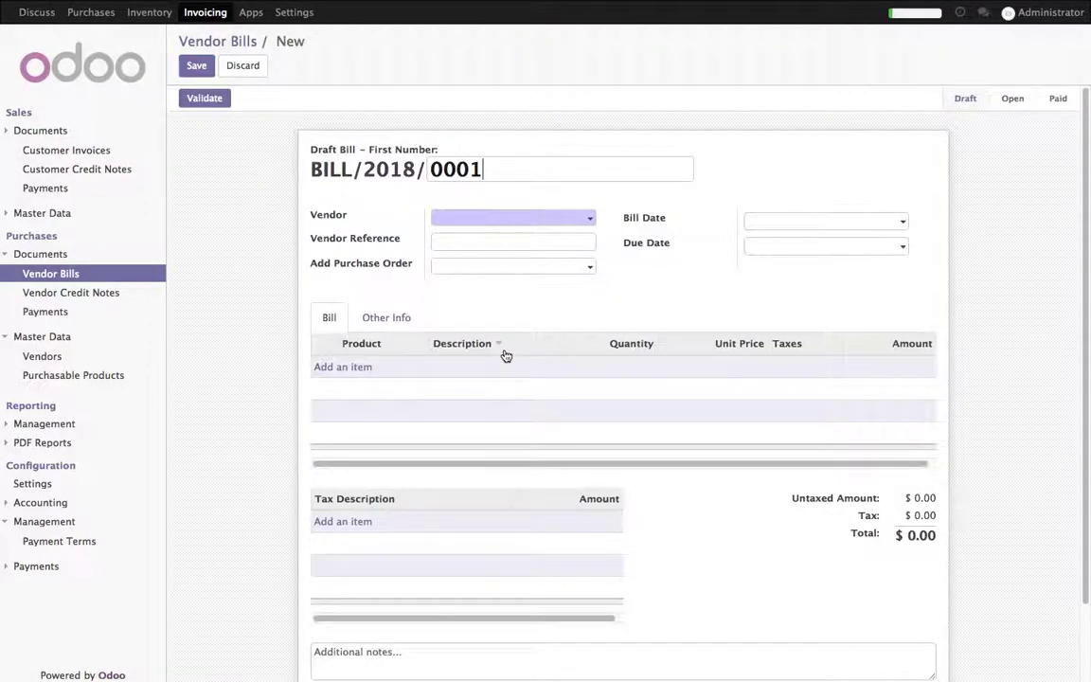
pyautogui.click(546, 211)
pyautogui.click(547, 240)
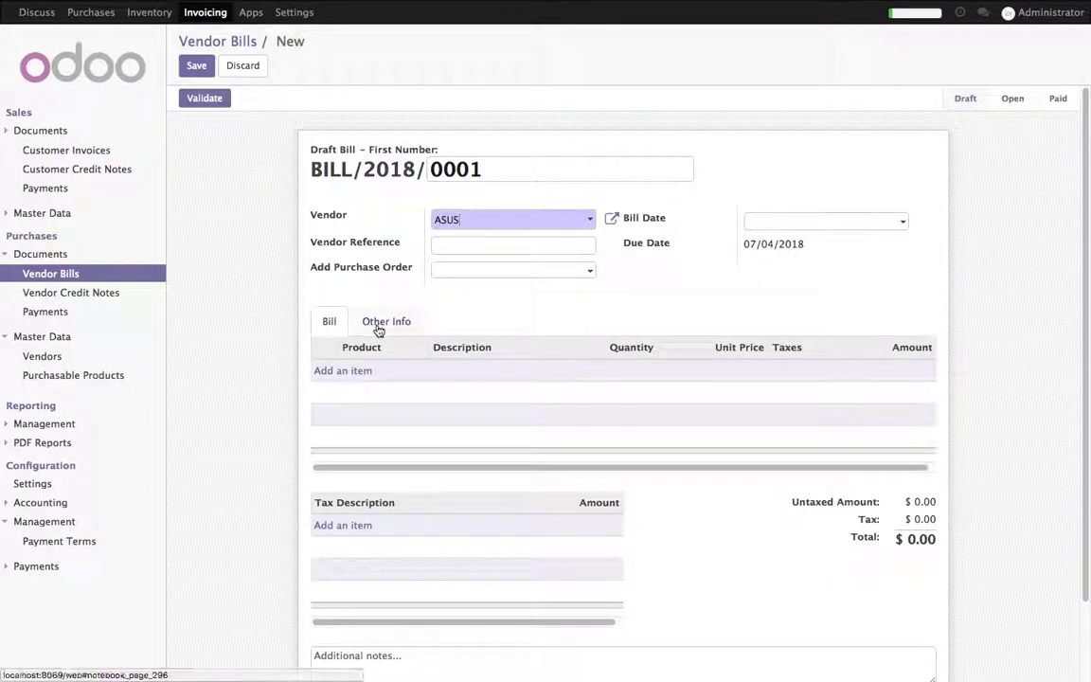
pyautogui.click(379, 324)
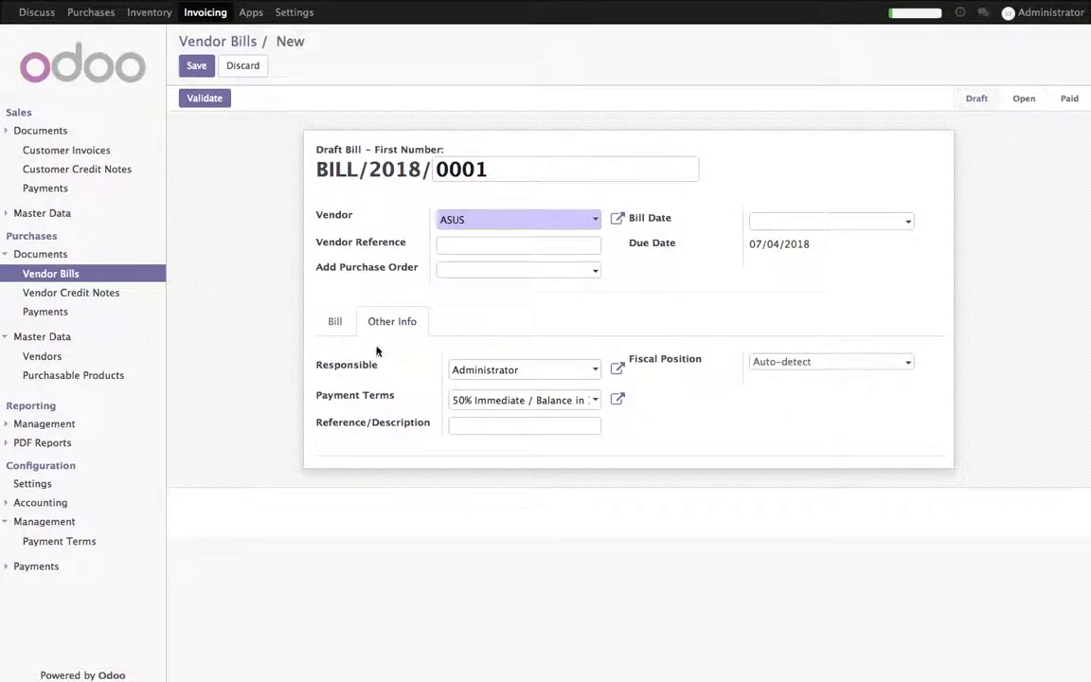
pyautogui.click(335, 321)
# - Add a bill line for the Desktop product with a quantity of 5
pyautogui.click(370, 375)
pyautogui.click(389, 371)
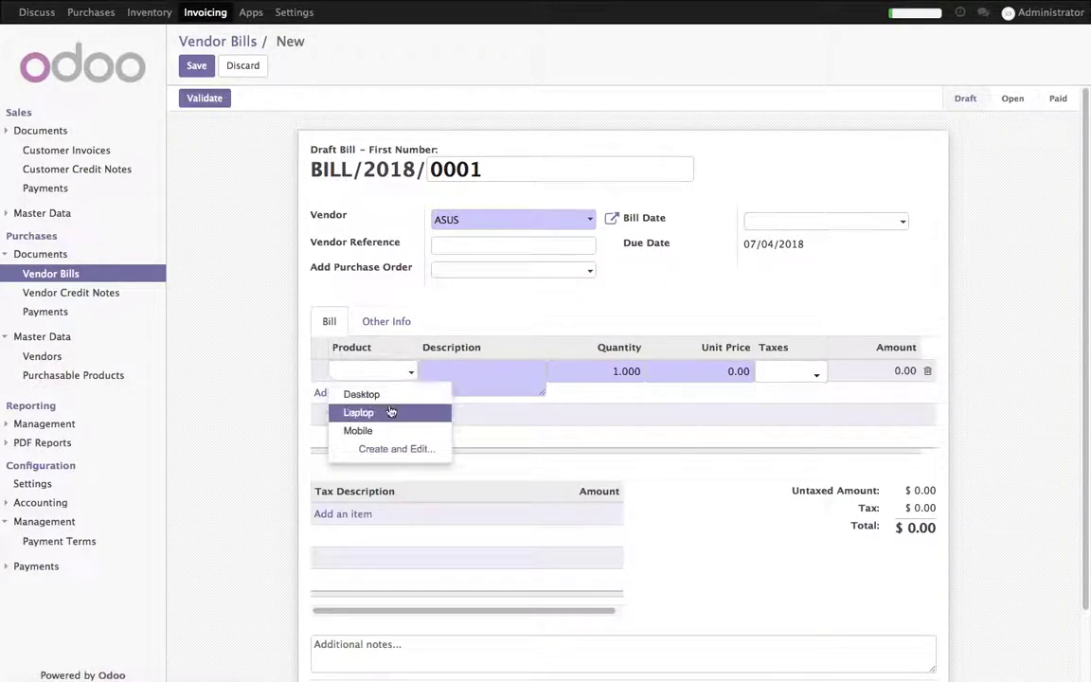
pyautogui.click(441, 394)
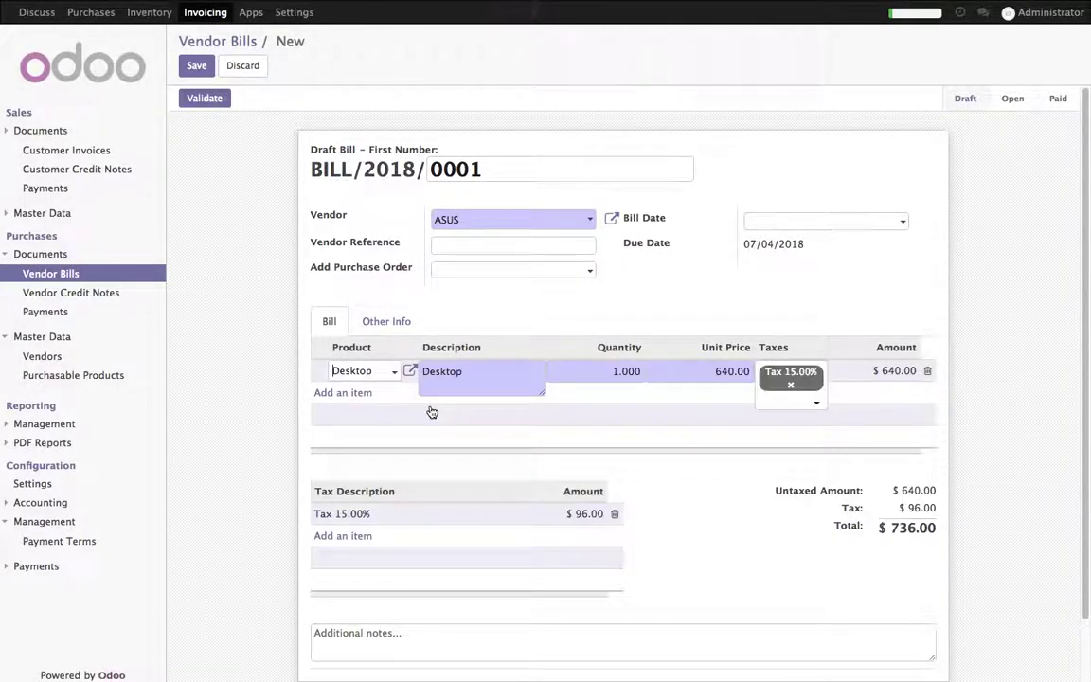
# - Set the ASUS bill's date to 02/13/2018, save the bill and validate it
pyautogui.click(782, 226)
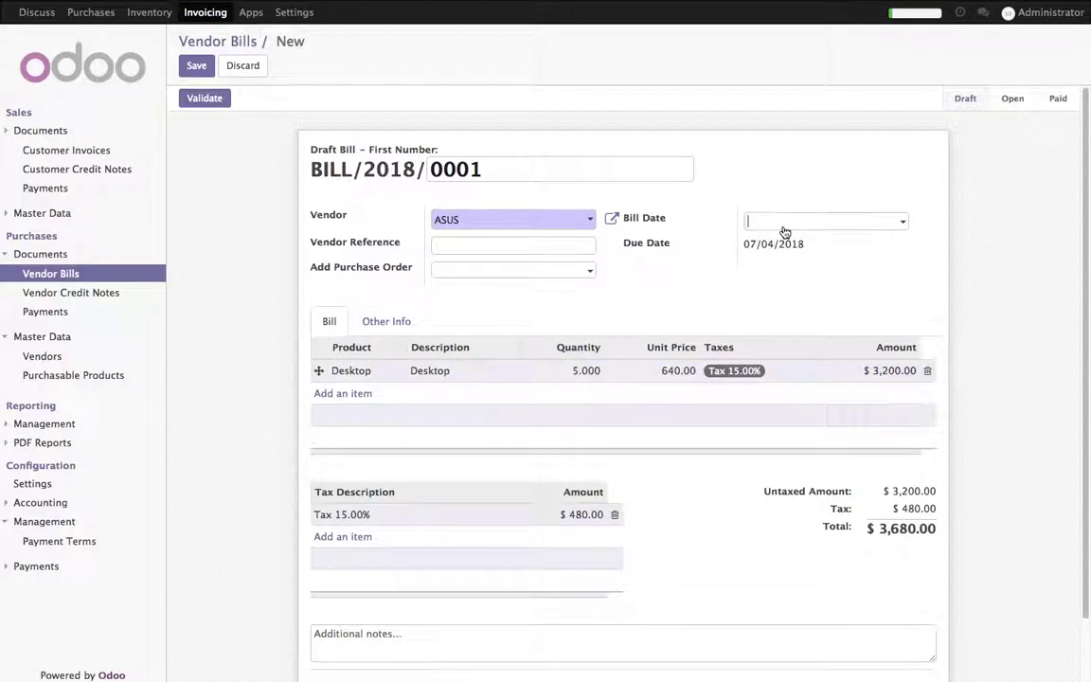
pyautogui.click(763, 249)
pyautogui.click(763, 249)
pyautogui.click(762, 248)
pyautogui.click(762, 247)
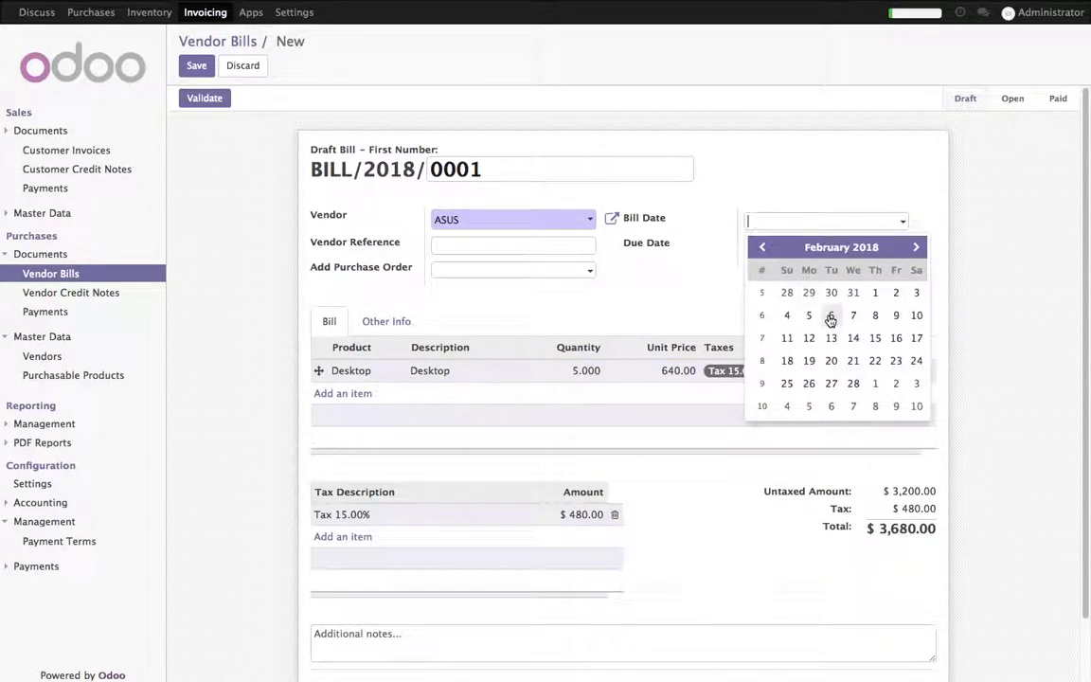
pyautogui.click(832, 338)
pyautogui.moveTo(744, 248); pyautogui.dragTo(811, 251)
pyautogui.click(205, 98)
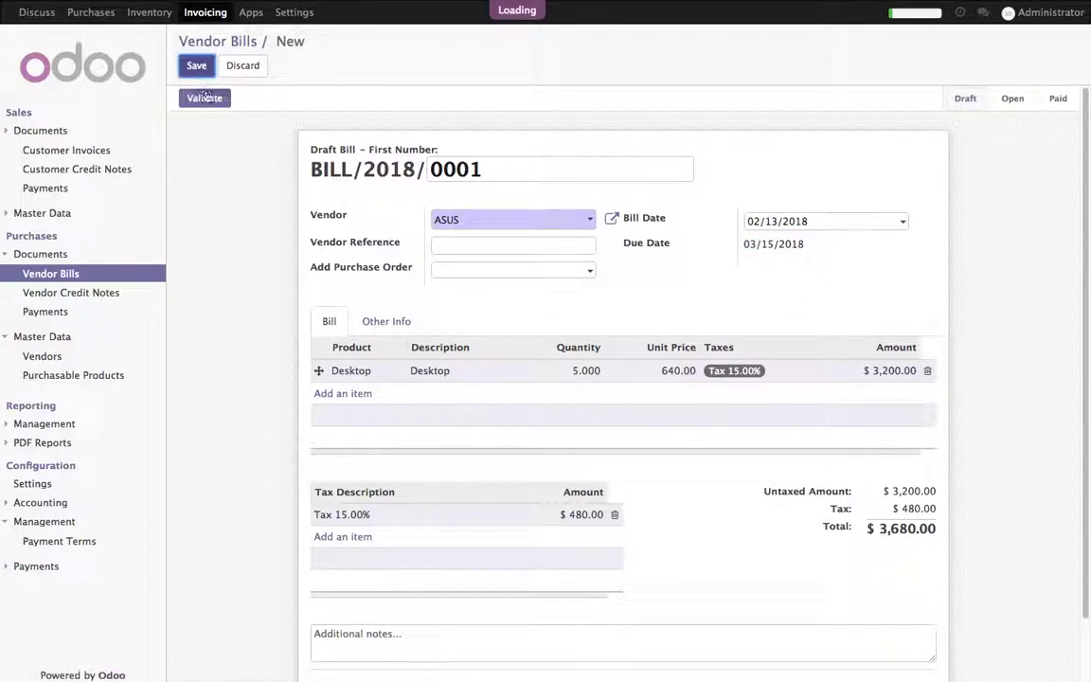
pyautogui.click(206, 102)
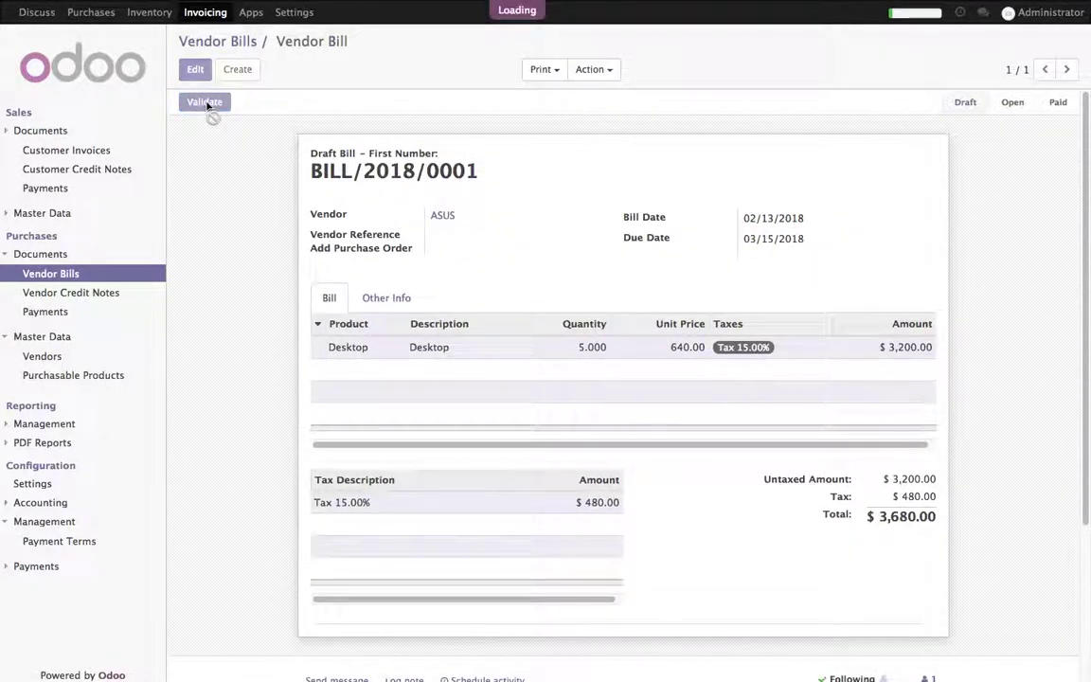
# - Start a new vendor bill for Apple India
pyautogui.click(237, 68)
pyautogui.click(458, 196)
pyautogui.click(470, 231)
# - Add a line for the Laptop product with a quantity of 6 to the Apple India bill
pyautogui.click(369, 349)
pyautogui.click(369, 354)
pyautogui.click(373, 384)
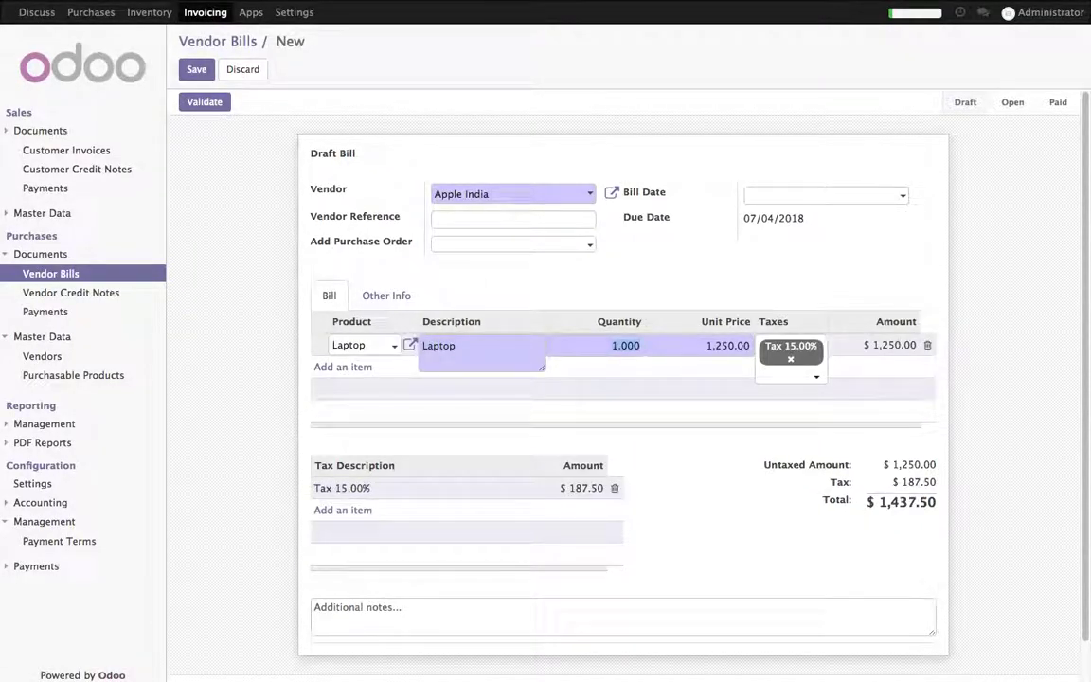
pyautogui.click(714, 505)
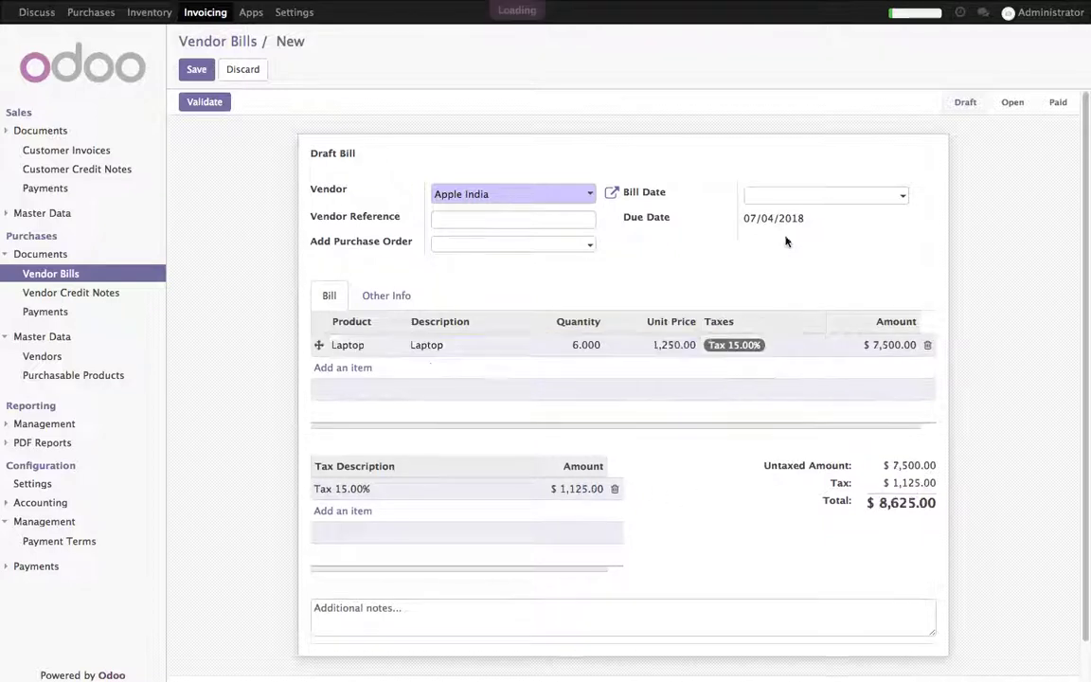
# - Set the Apple India bill's date to 03/21/2018
pyautogui.click(786, 190)
pyautogui.click(762, 224)
pyautogui.click(762, 224)
pyautogui.click(762, 224)
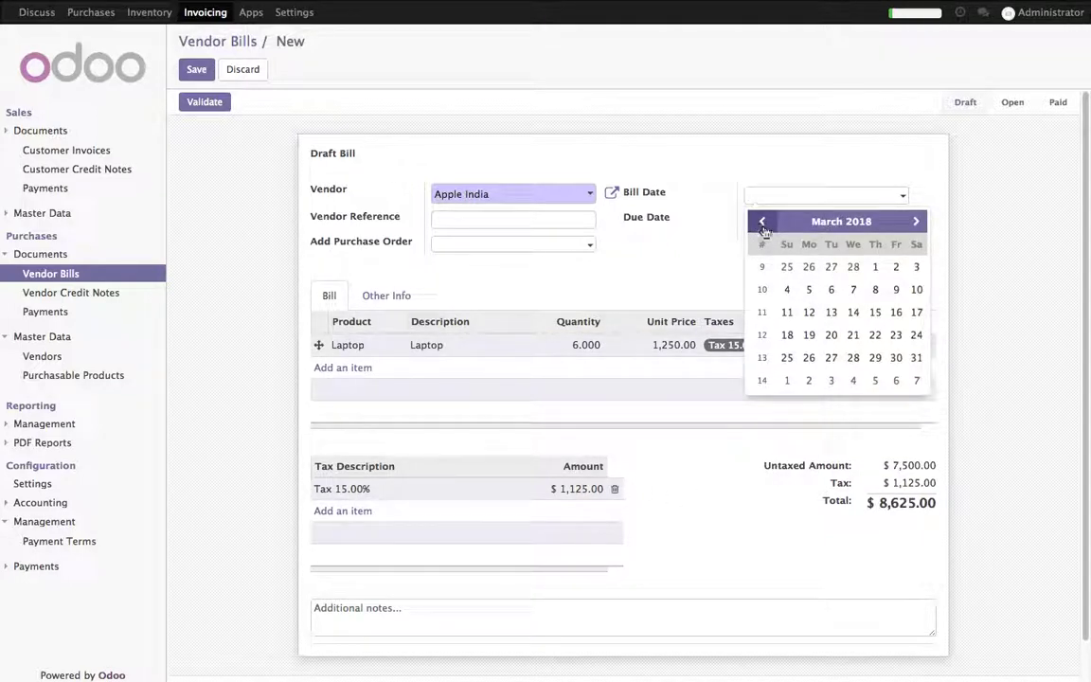
pyautogui.click(852, 334)
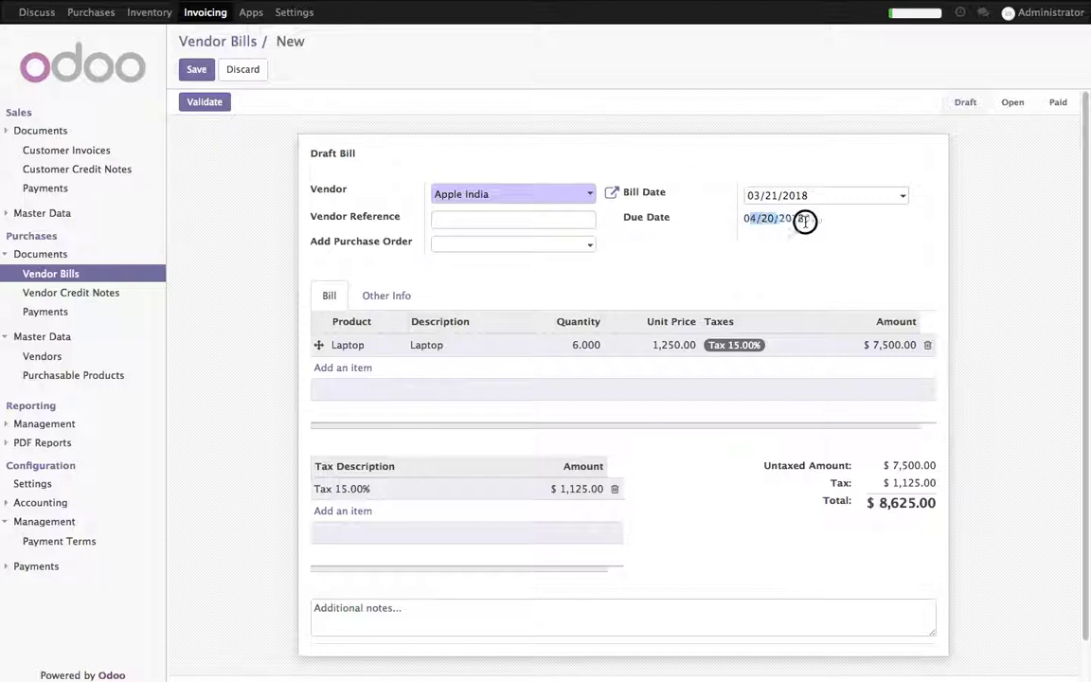
# - Save the Apple India bill and validate it
pyautogui.click(195, 70)
pyautogui.click(208, 110)
# - Start a new vendor bill for China Export and check the payment terms applied to it
pyautogui.click(232, 71)
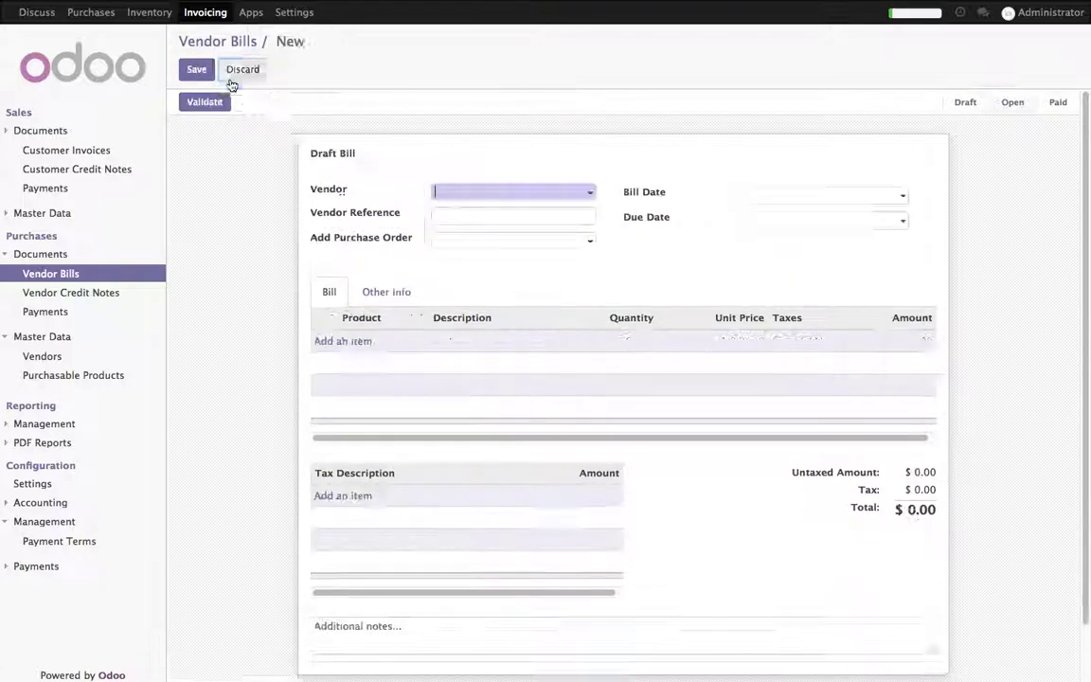
pyautogui.click(474, 193)
pyautogui.click(488, 250)
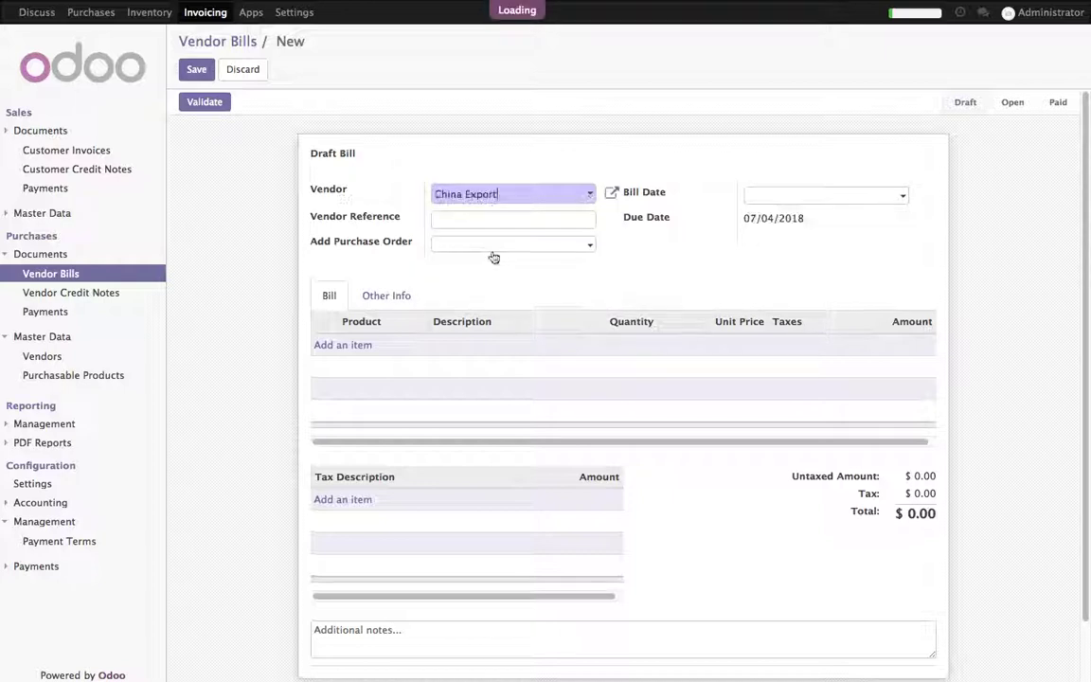
pyautogui.click(380, 295)
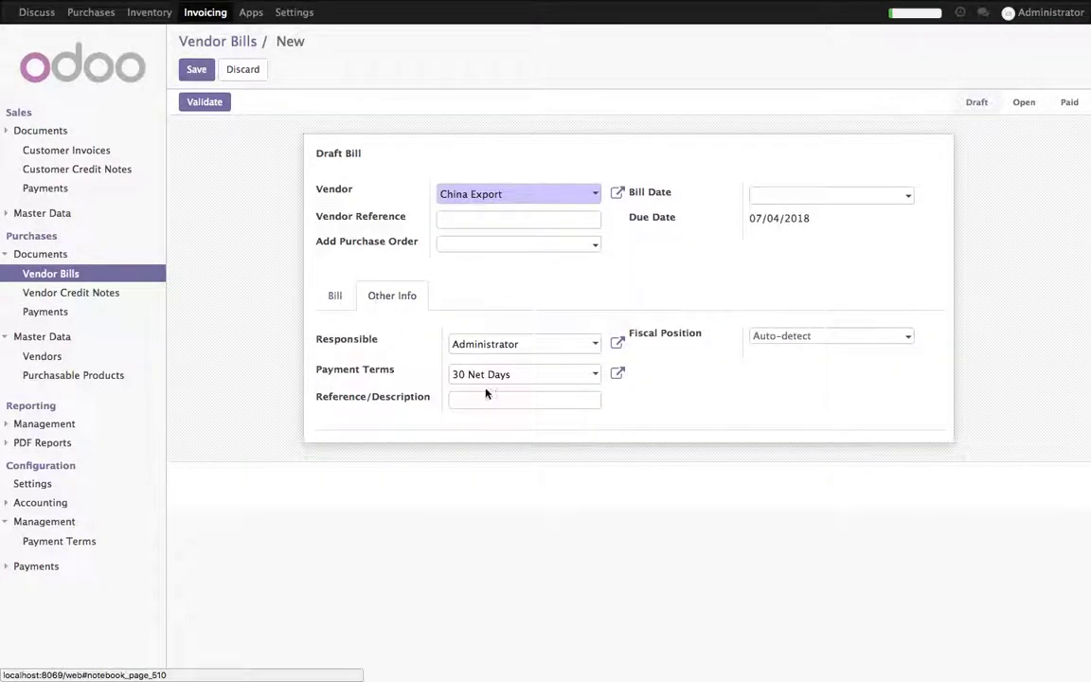
# - Add a line for the Mobile product with a quantity of 20 to the China Export bill
pyautogui.click(337, 298)
pyautogui.click(370, 347)
pyautogui.click(404, 403)
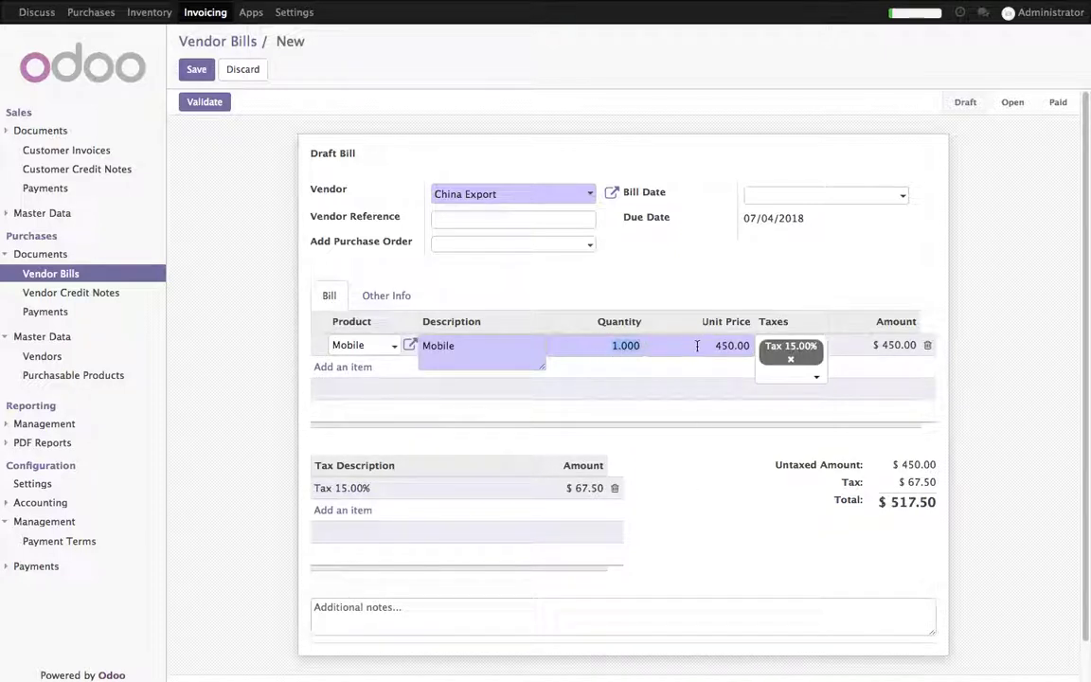
pyautogui.write('20')
# - Set the China Export bill's date to 04/17/2018
pyautogui.click(748, 195)
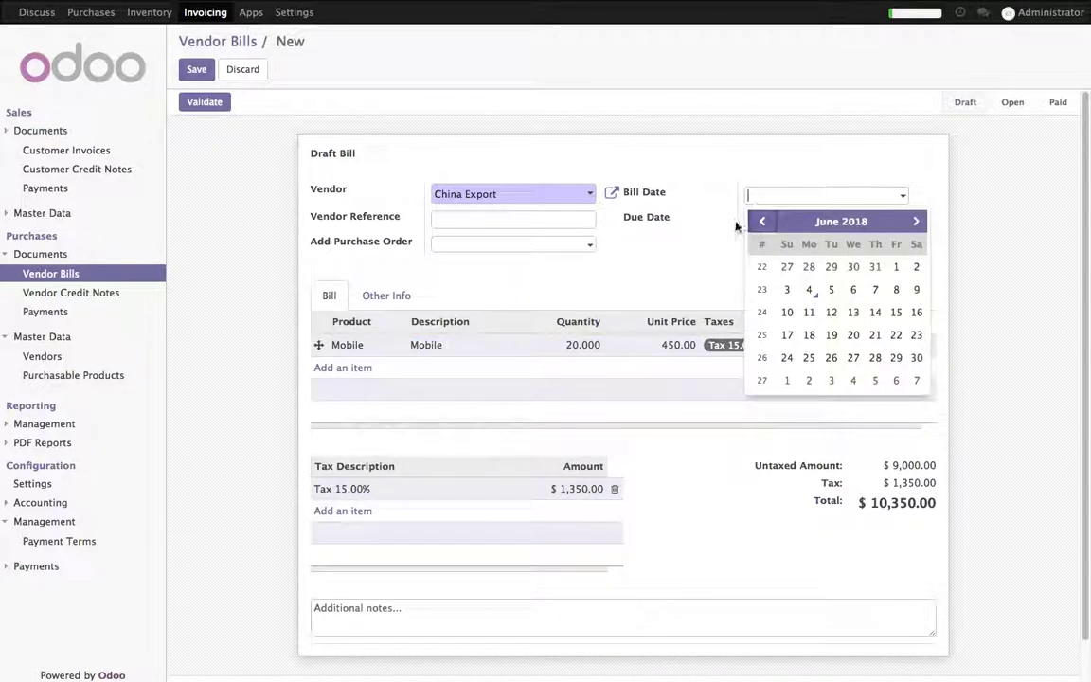
pyautogui.click(758, 222)
pyautogui.click(759, 222)
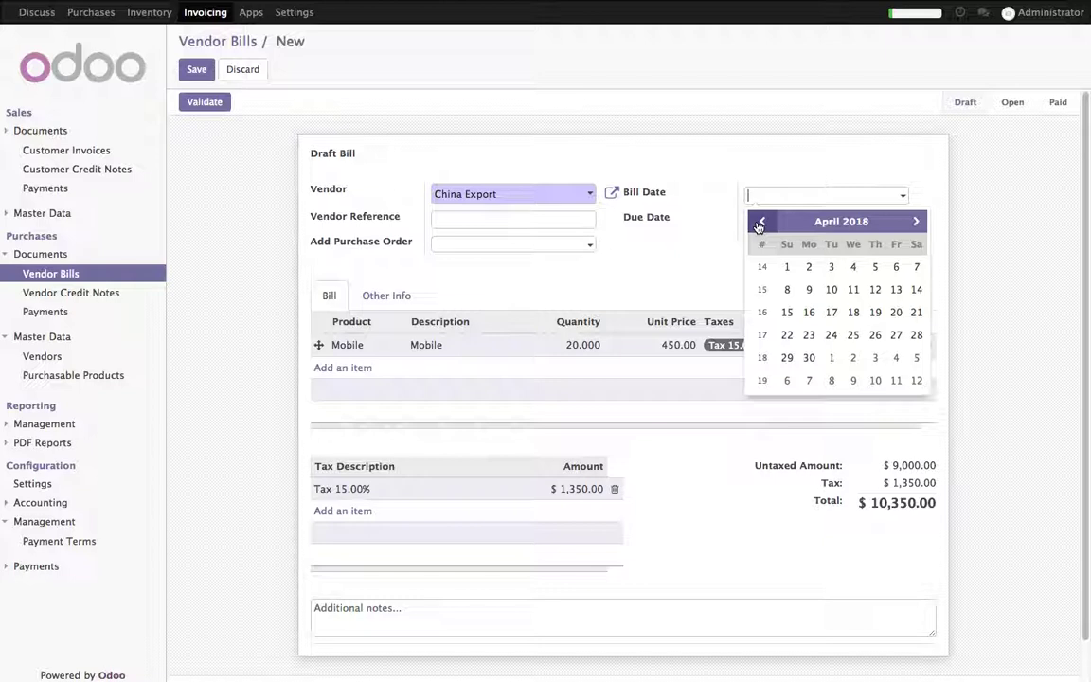
pyautogui.click(831, 312)
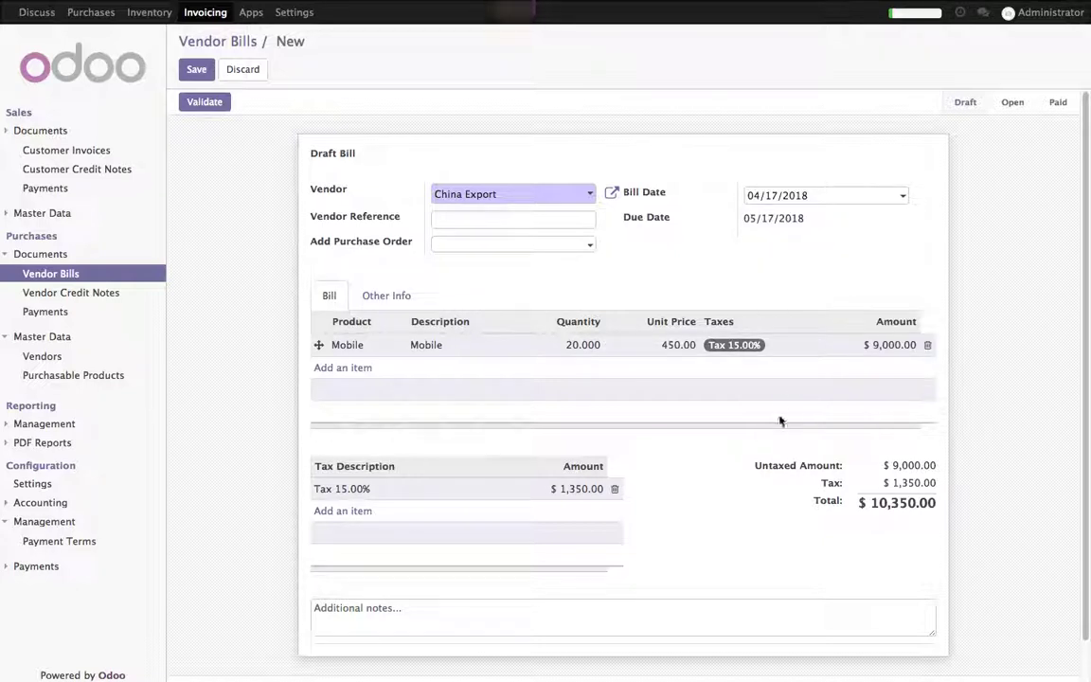
# - Save and validate the China Export bill, and return to the list of vendor bills
pyautogui.click(197, 78)
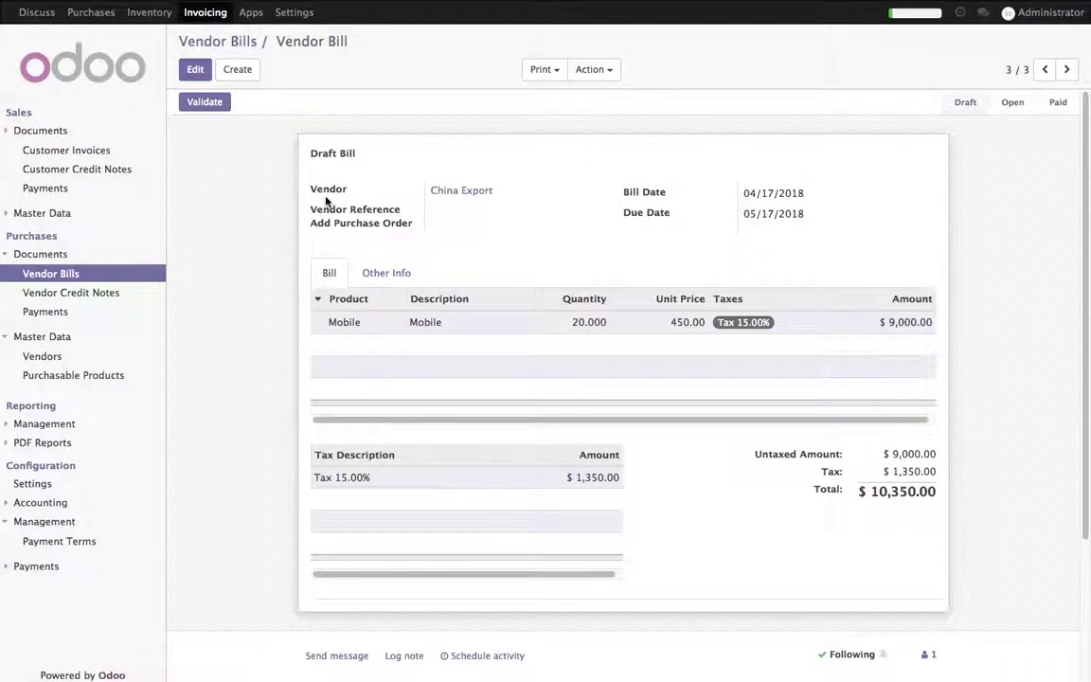
pyautogui.click(207, 104)
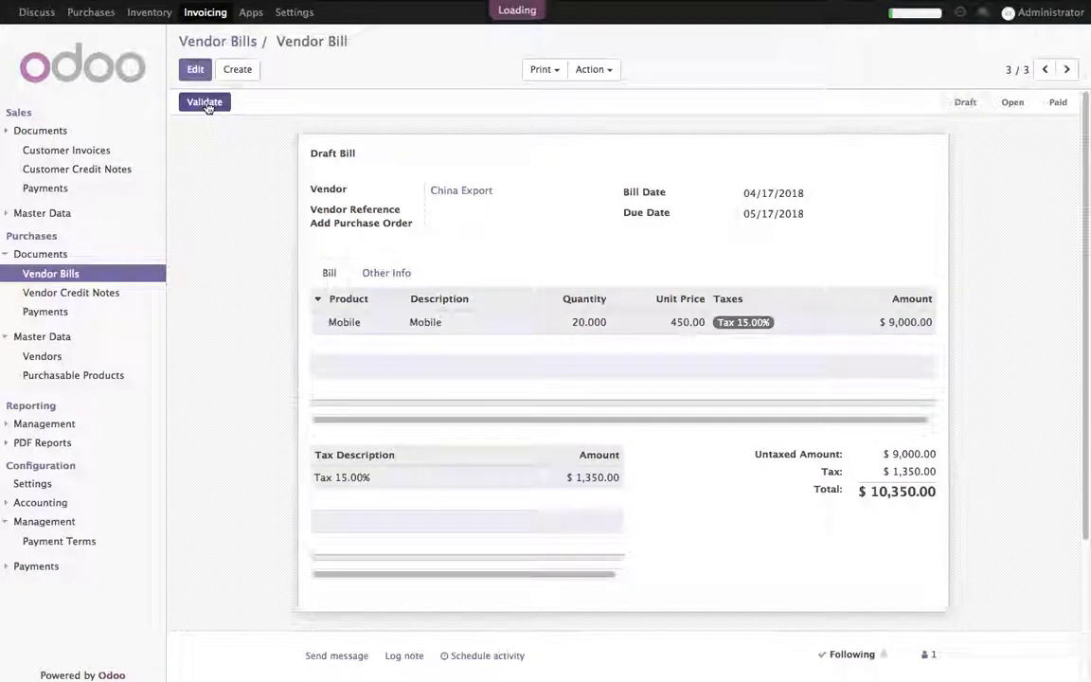
pyautogui.click(217, 41)
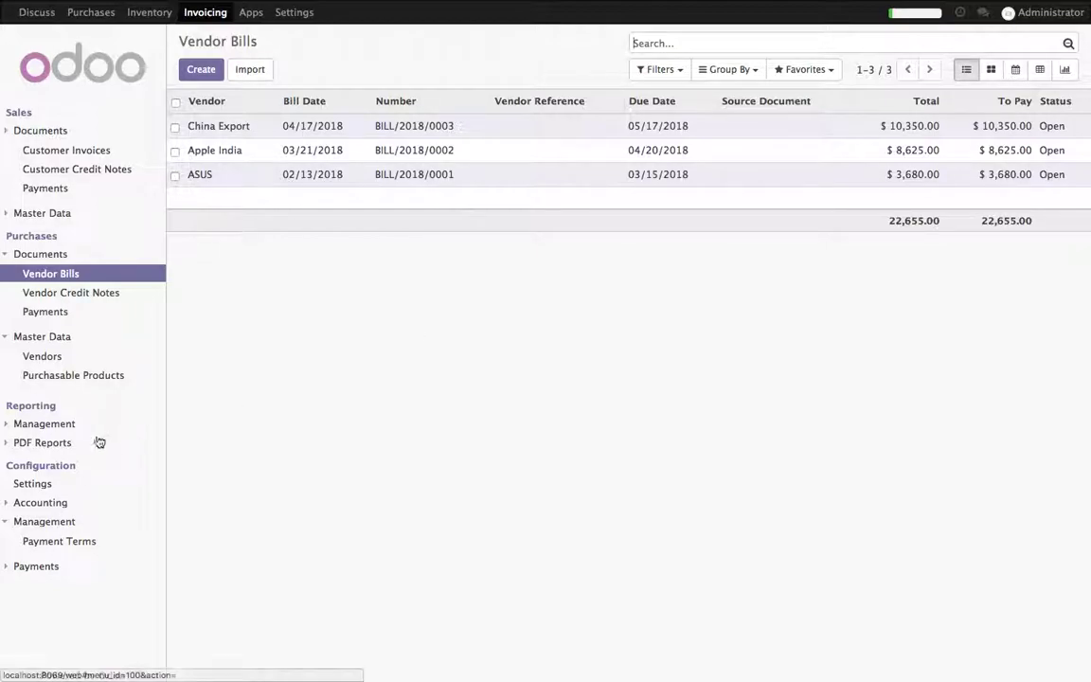
# - Request the Aged Partner Balance PDF report for Payable Accounts
pyautogui.click(42, 442)
pyautogui.click(109, 482)
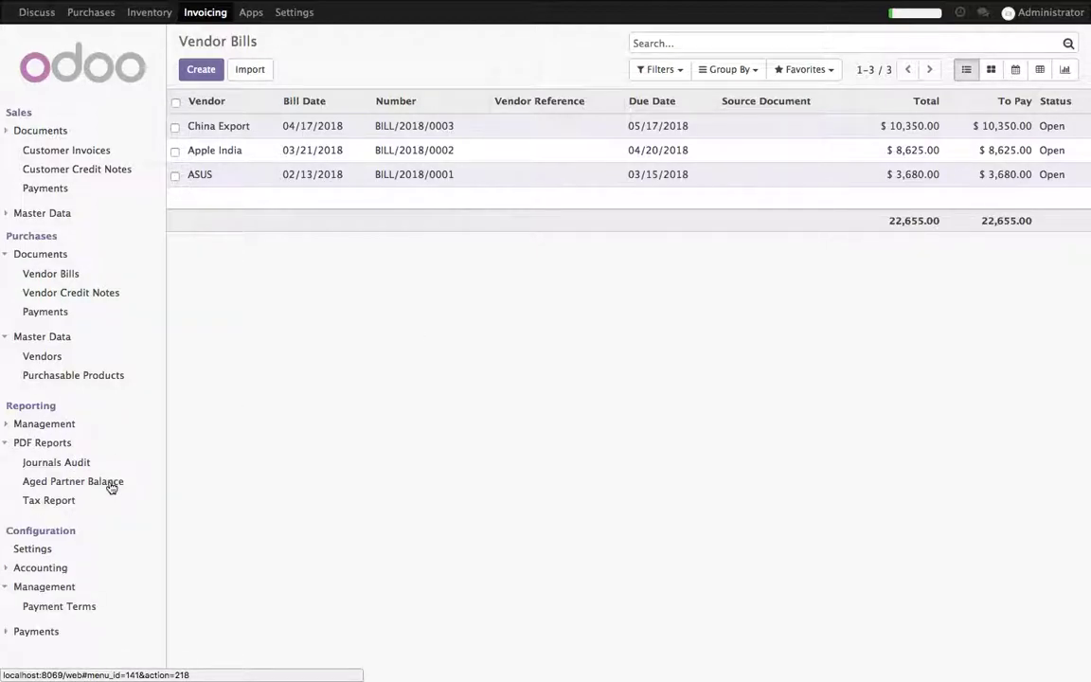
pyautogui.click(327, 201)
pyautogui.click(204, 282)
# - Upload logo.png as the company logo, choose the second document layout and save the layout settings
pyautogui.moveTo(199, 147)
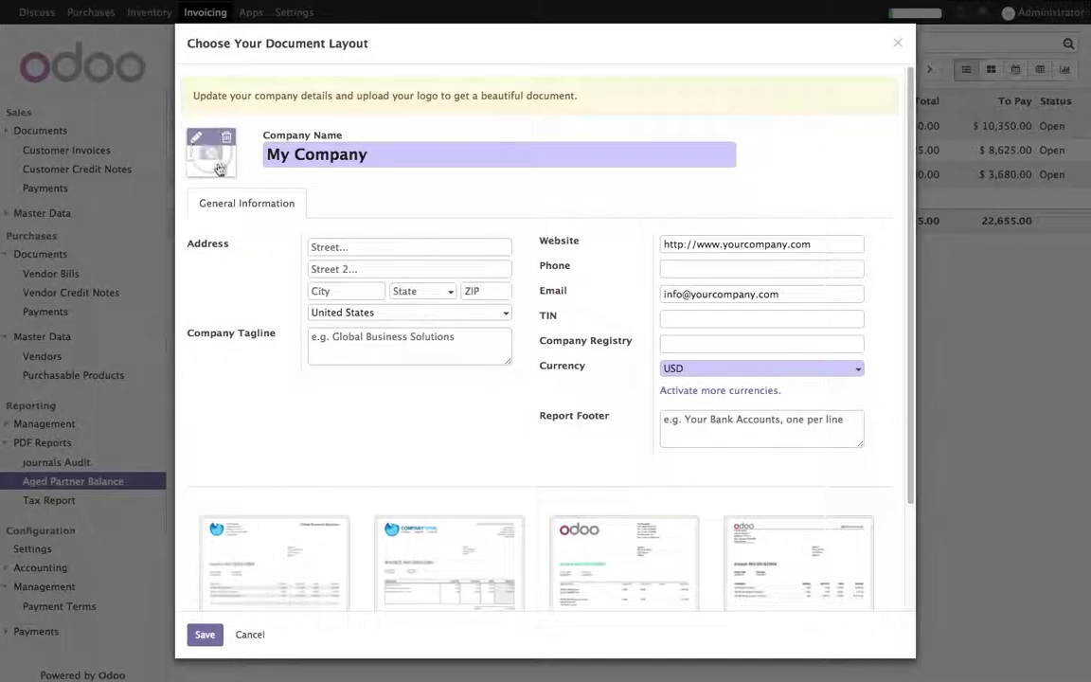
pyautogui.click(445, 78)
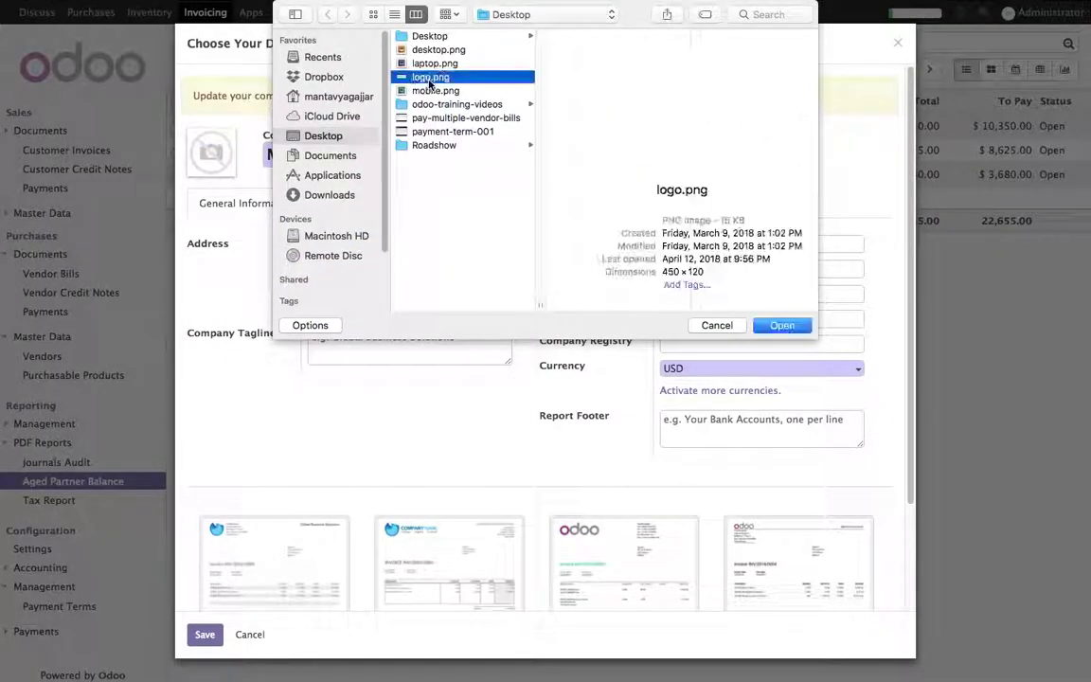
pyautogui.click(775, 324)
pyautogui.click(419, 550)
pyautogui.click(204, 634)
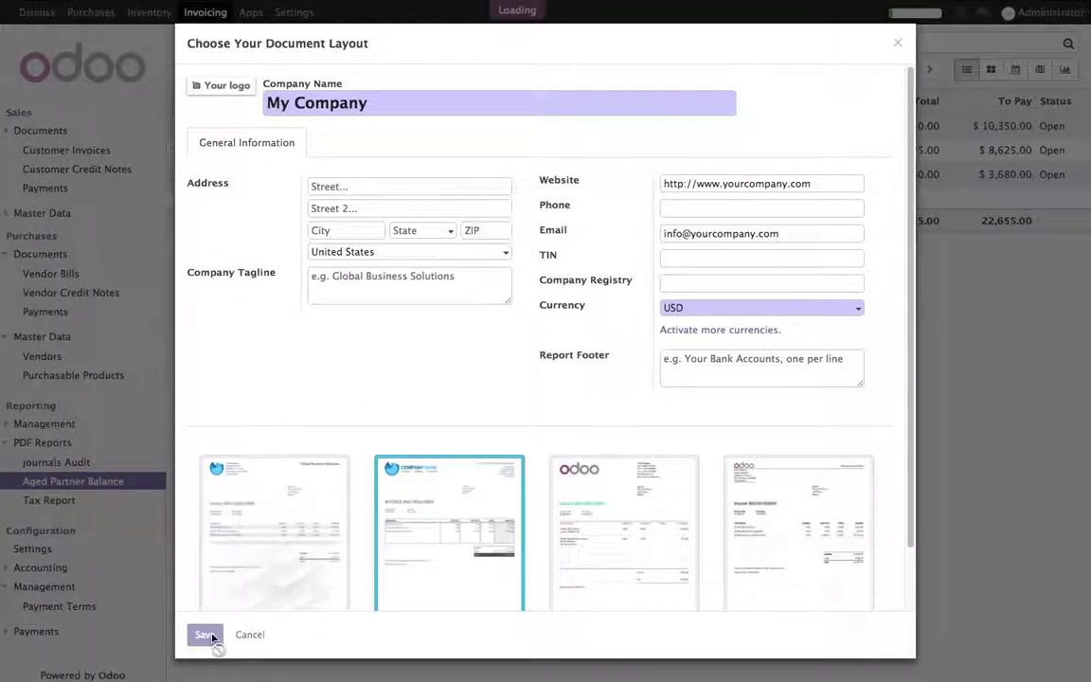
# - Print the Aged Partner Balance report for Payable Accounts with all posted entries and open the resulting PDF
pyautogui.click(42, 485)
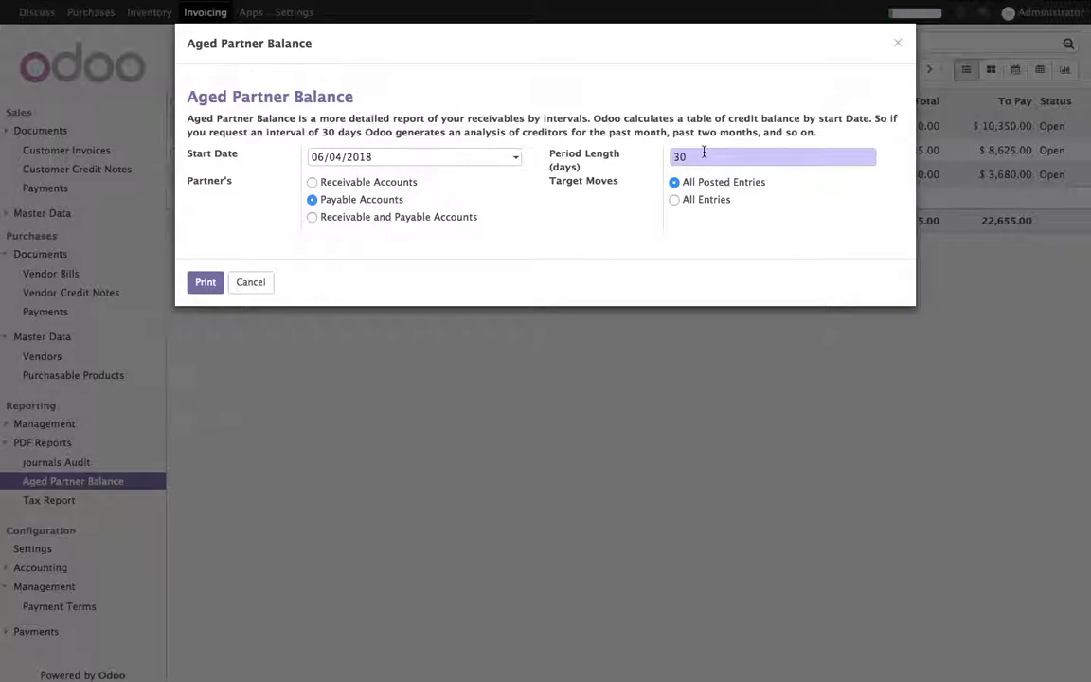
pyautogui.moveTo(692, 192); pyautogui.dragTo(771, 183)
pyautogui.click(206, 283)
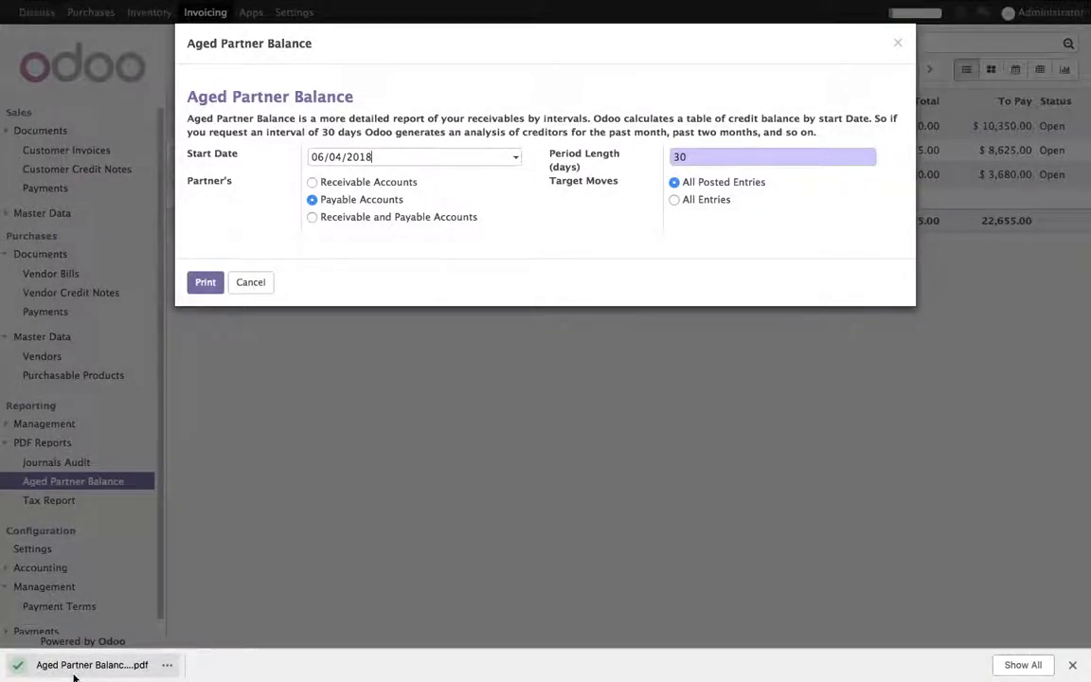
pyautogui.click(76, 666)
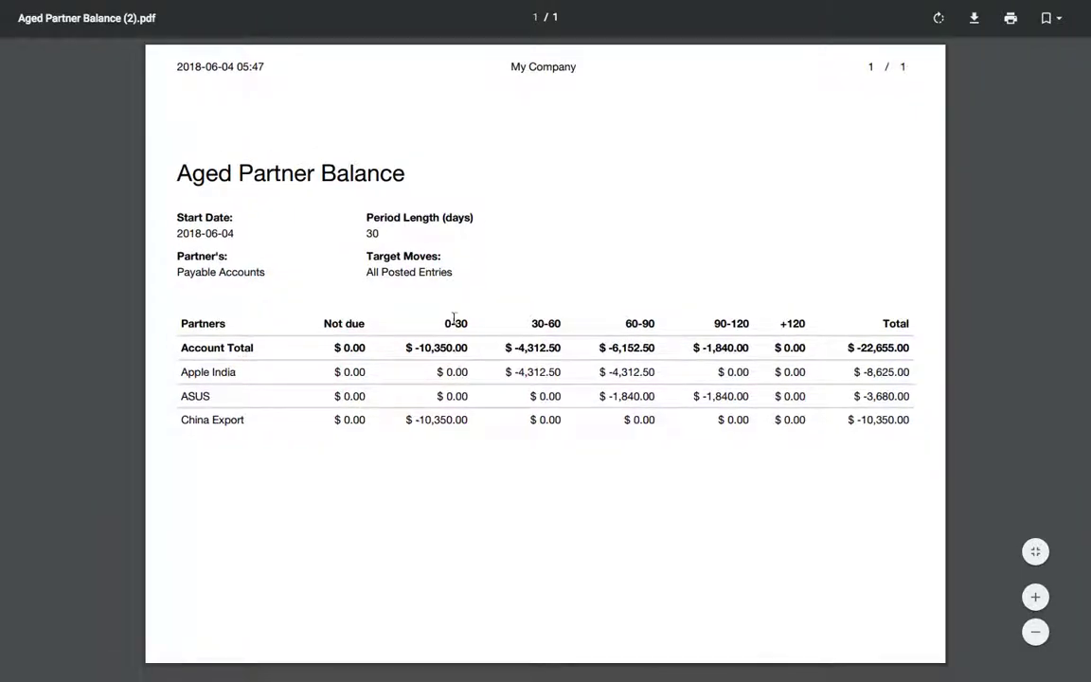
# - Examine the vendors' overdue amounts and account totals per aging period, and close the report and its print dialog
pyautogui.moveTo(521, 371); pyautogui.dragTo(592, 371)
pyautogui.click(657, 353)
pyautogui.moveTo(705, 396); pyautogui.dragTo(760, 396)
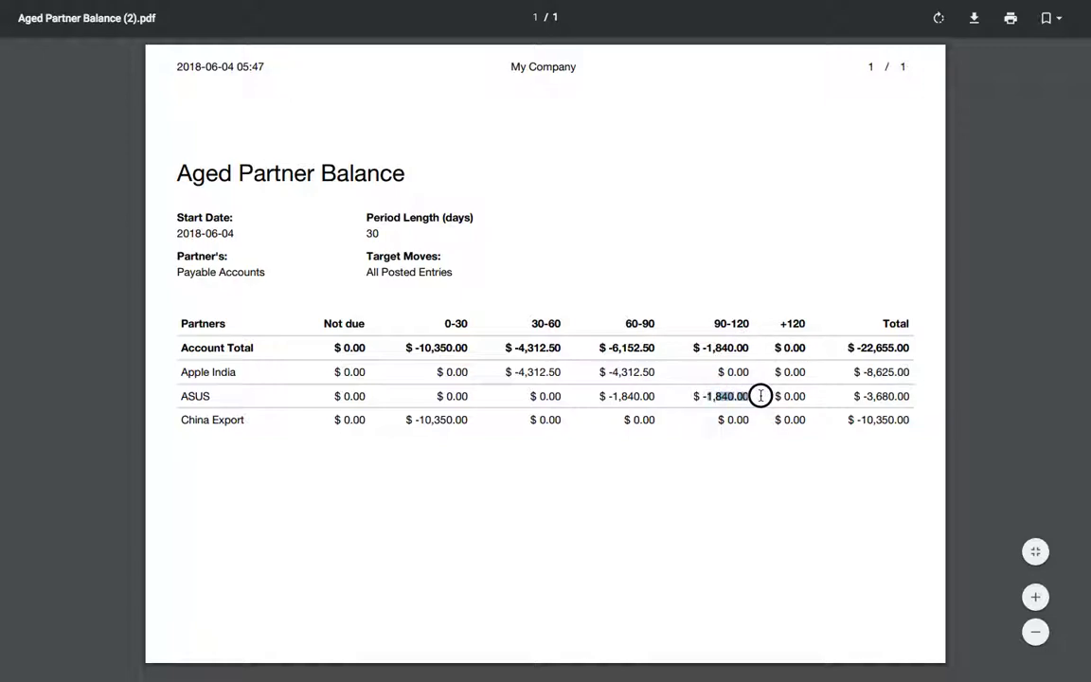
pyautogui.moveTo(859, 347); pyautogui.dragTo(917, 348)
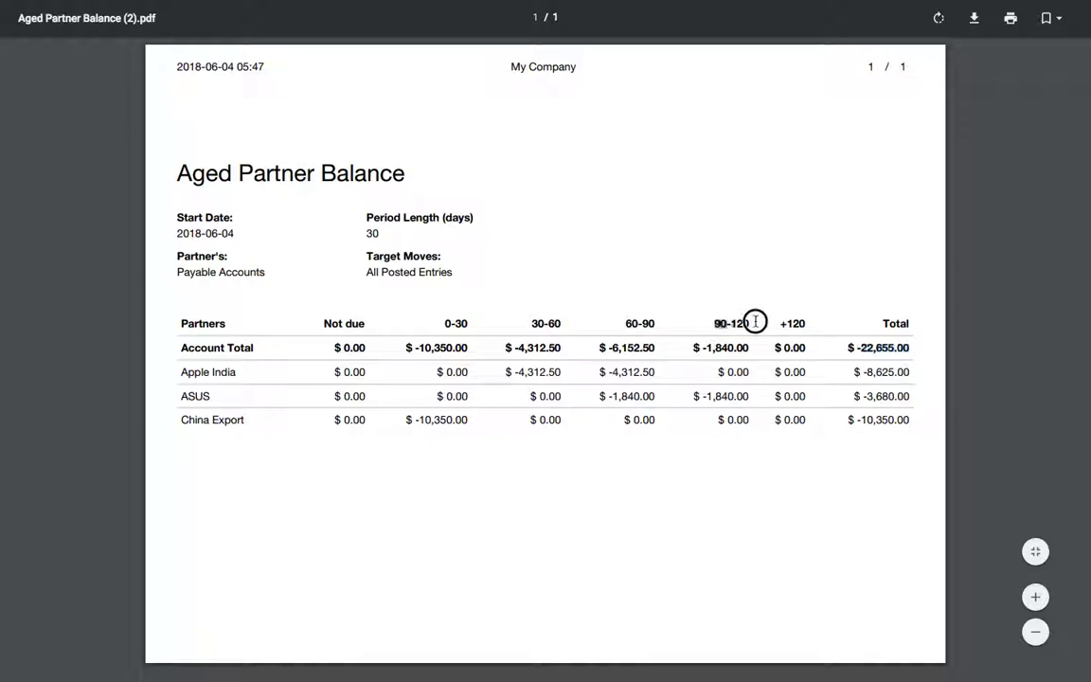
pyautogui.moveTo(706, 348); pyautogui.dragTo(751, 353)
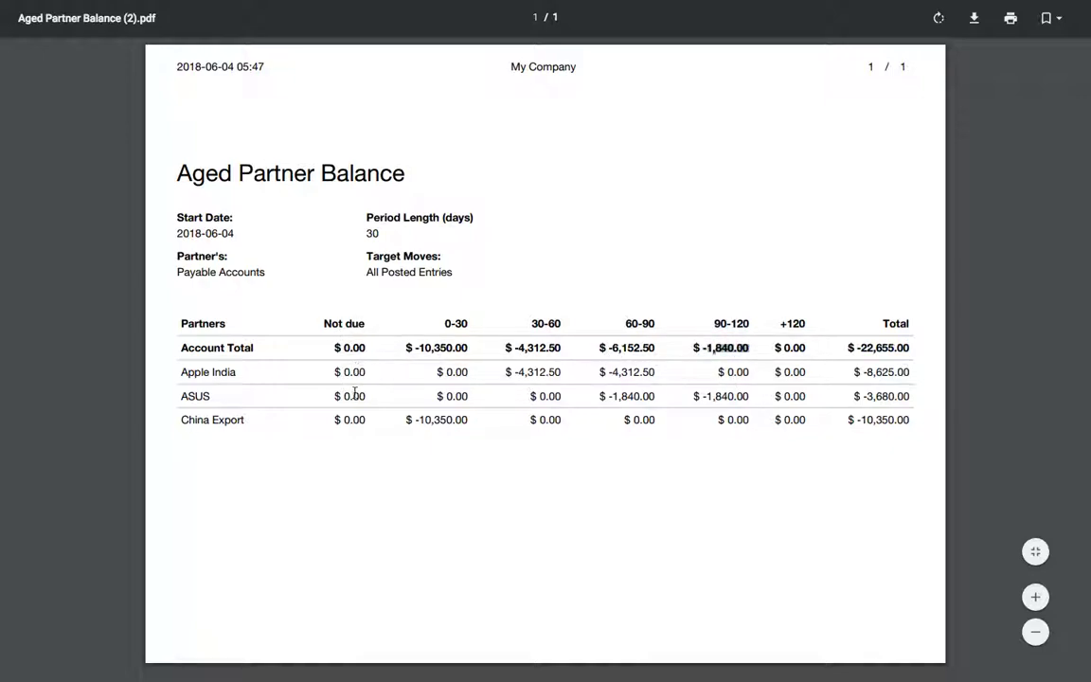
pyautogui.click(114, 32)
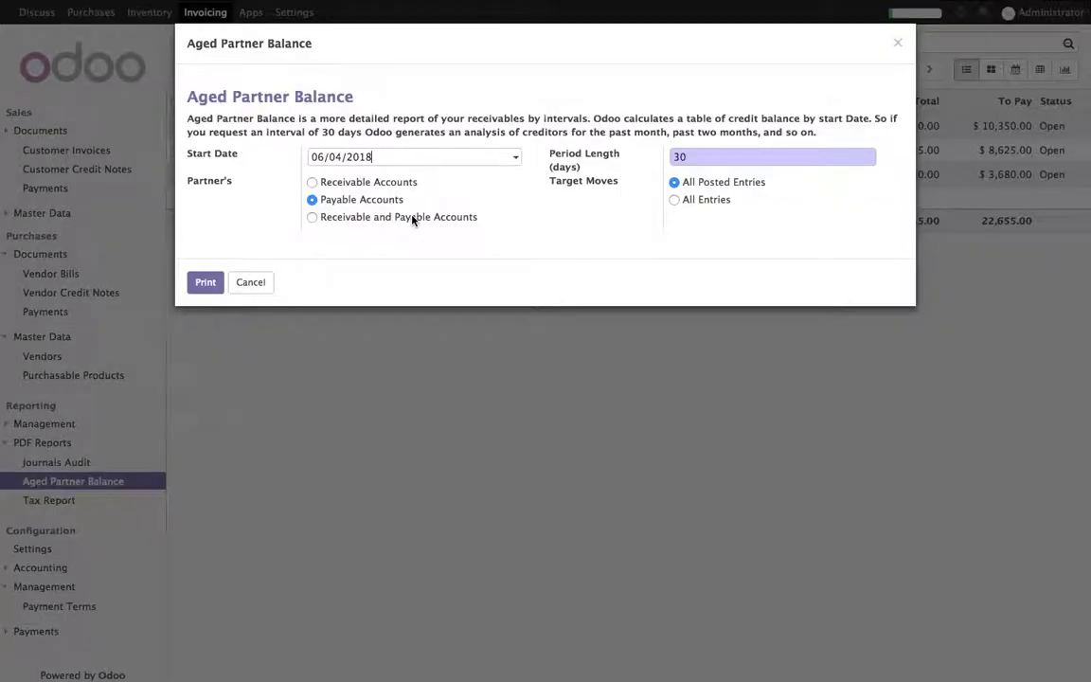
pyautogui.click(252, 282)
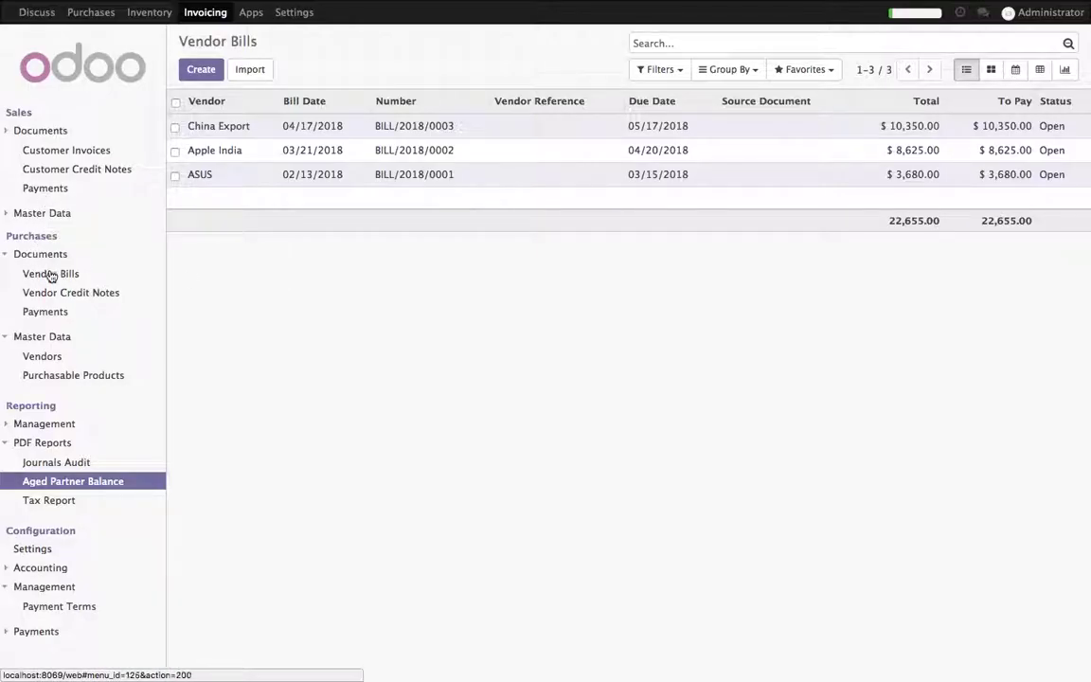
# - Start a new vendor bill for MI India
pyautogui.click(49, 274)
pyautogui.click(197, 70)
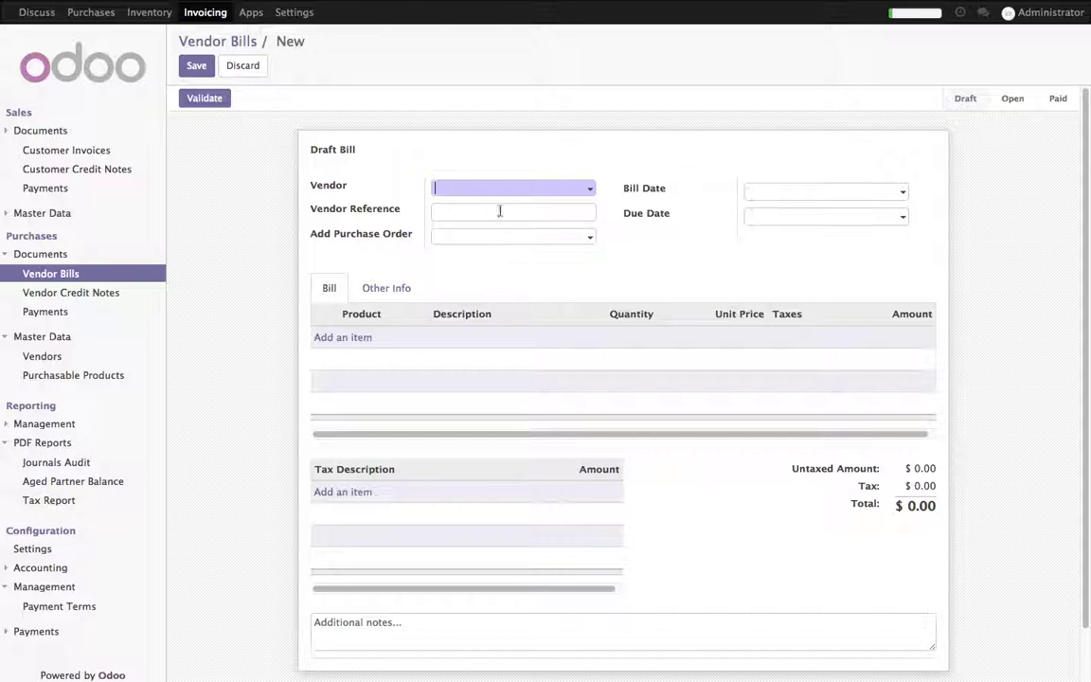
pyautogui.click(479, 263)
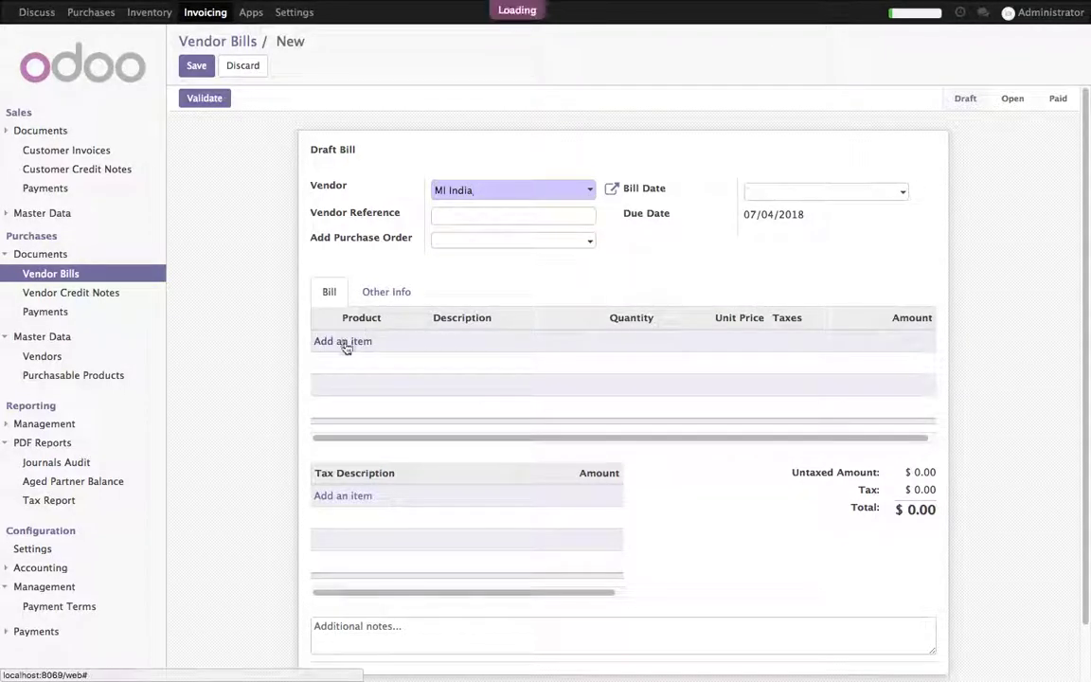
# - Add a line for the Laptop product with a quantity of 4 to the MI India bill
pyautogui.click(343, 343)
pyautogui.click(372, 344)
pyautogui.click(372, 384)
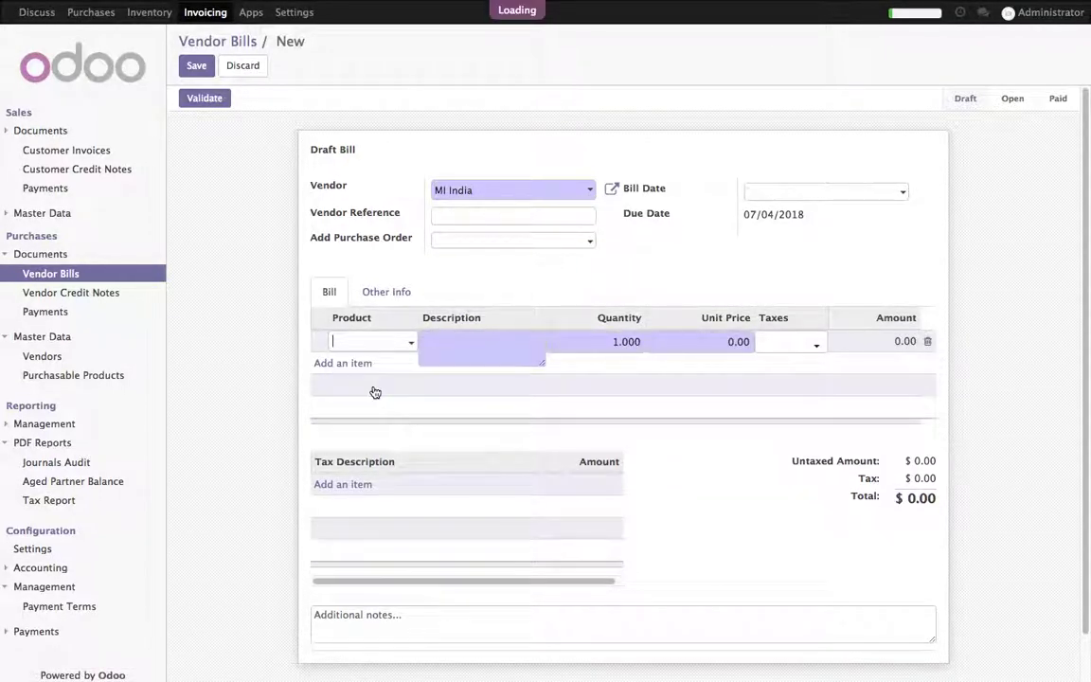
pyautogui.write('4')
# - Add a second line for the Mobile product with a quantity of 8 to the MI India bill
pyautogui.click(343, 363)
pyautogui.click(367, 363)
pyautogui.click(358, 424)
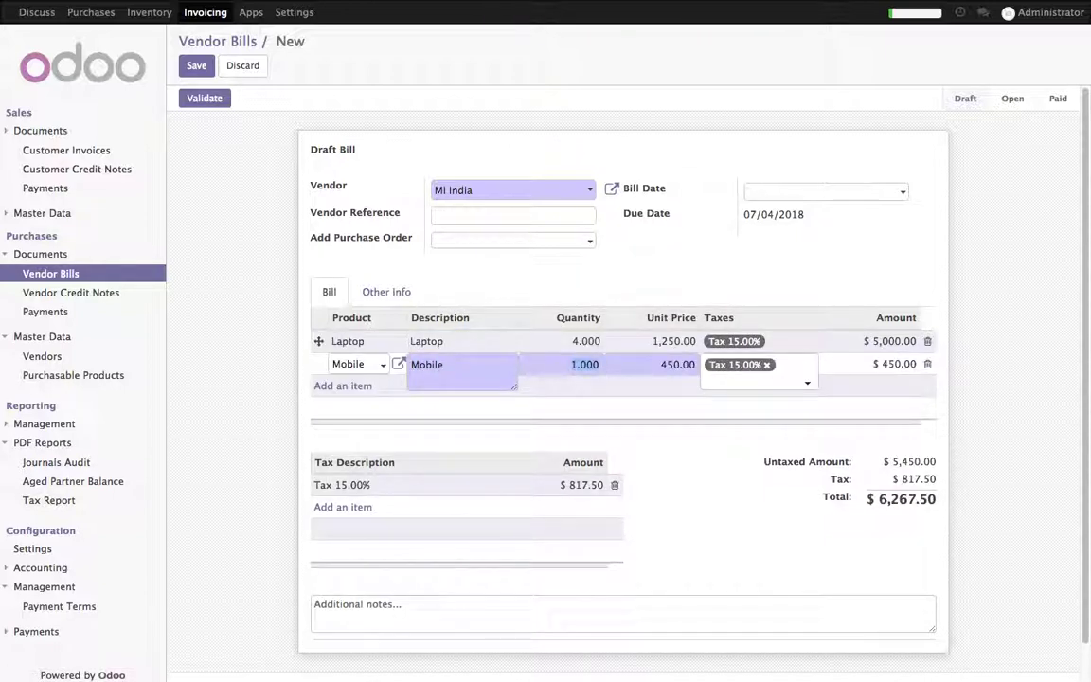
pyautogui.write('8')
pyautogui.click(719, 489)
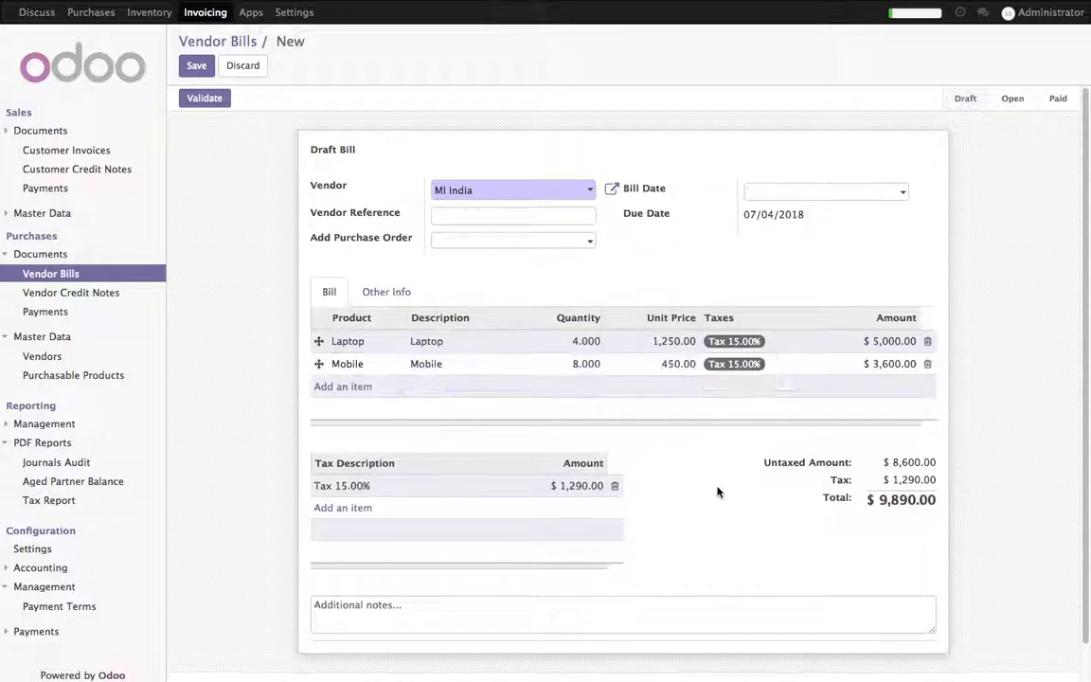
# - Set the MI India bill's date to 06/04/2018 and check its payment terms
pyautogui.click(818, 191)
pyautogui.click(809, 286)
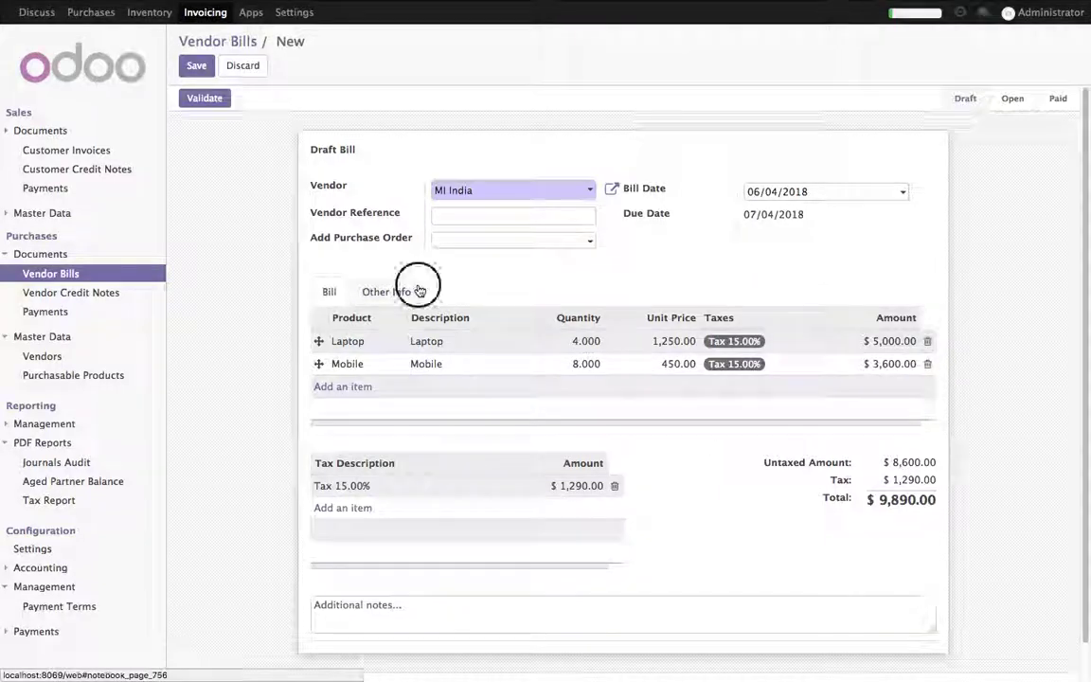
pyautogui.click(386, 292)
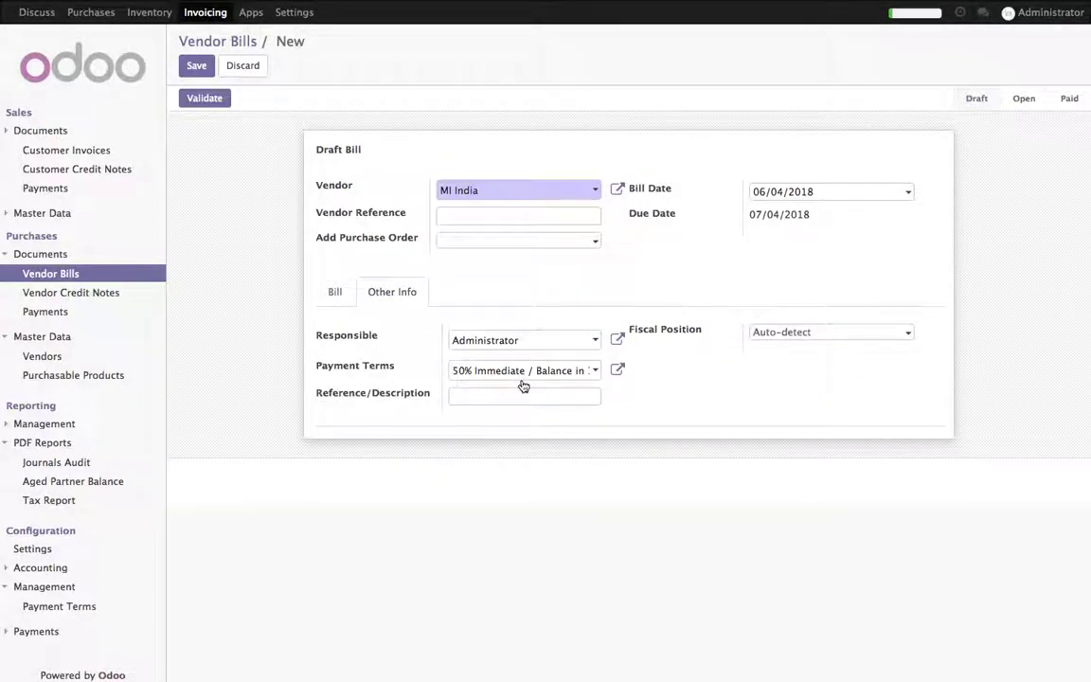
# - Return to the MI India bill's lines, save the bill and validate it
pyautogui.click(336, 293)
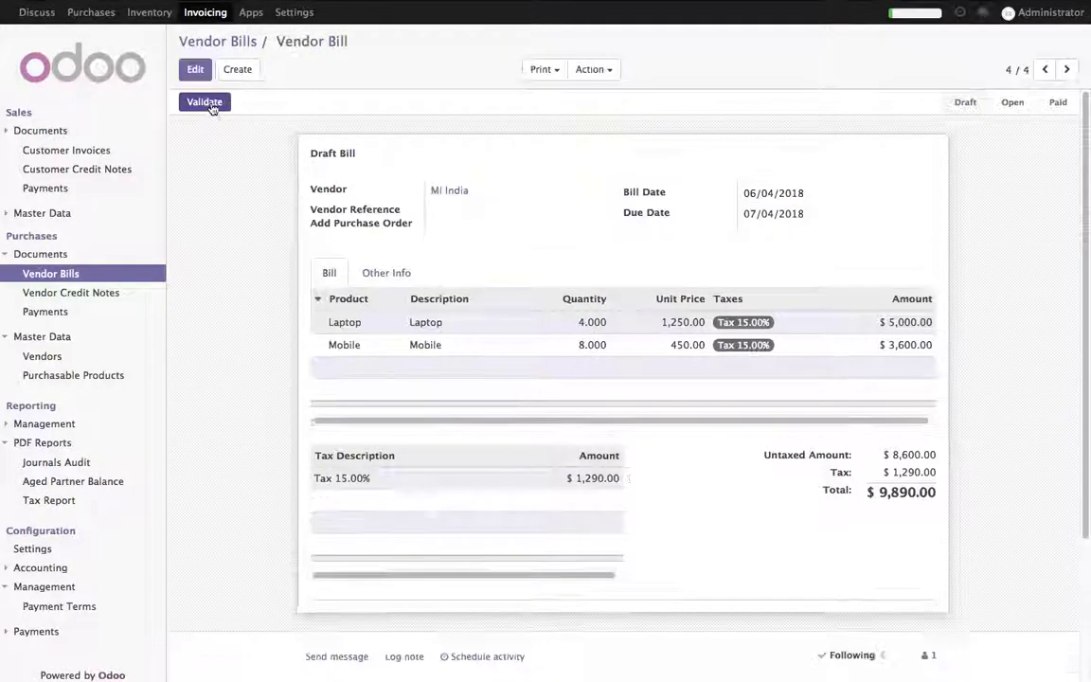
pyautogui.click(211, 104)
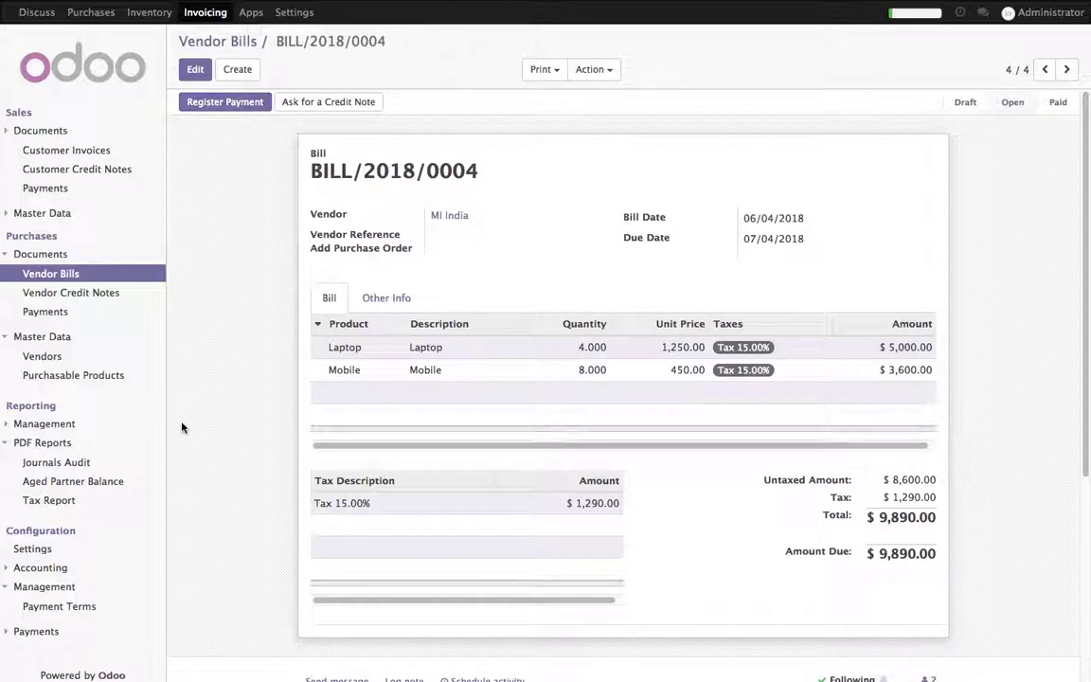
# - Print the Aged Partner Balance report again for Payable Accounts, including the MI India bill, and open the PDF
pyautogui.click(114, 483)
pyautogui.click(348, 201)
pyautogui.click(206, 281)
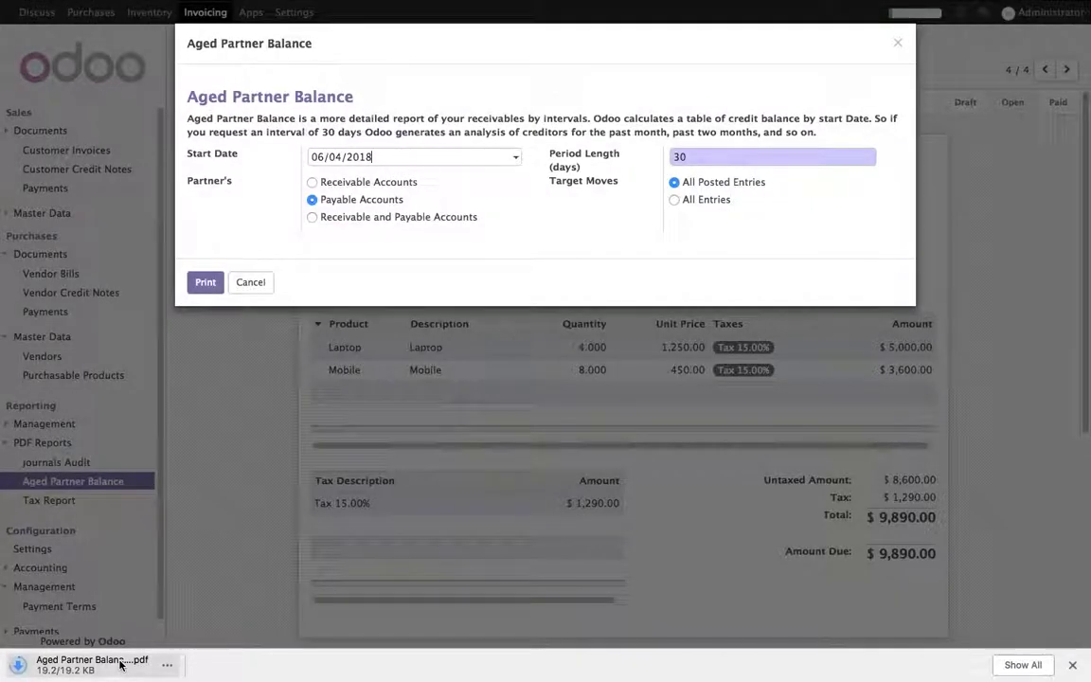
pyautogui.click(121, 665)
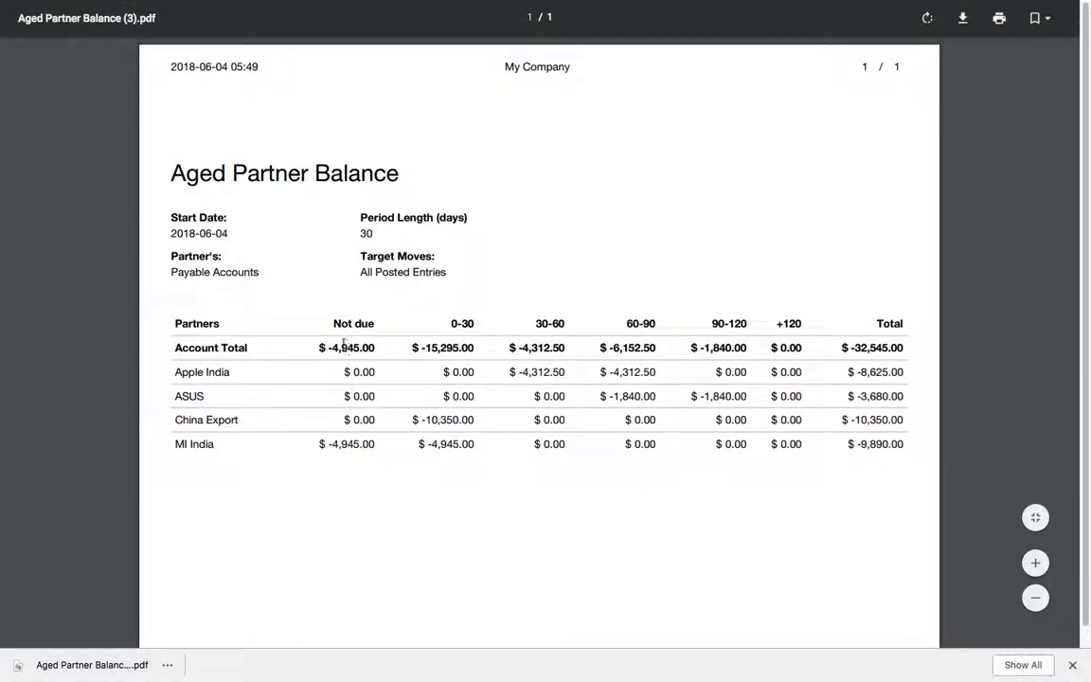
# - Examine MI India's amounts in the not due and 0-30 day columns of the report
pyautogui.moveTo(330, 445); pyautogui.dragTo(372, 445)
pyautogui.click(385, 497)
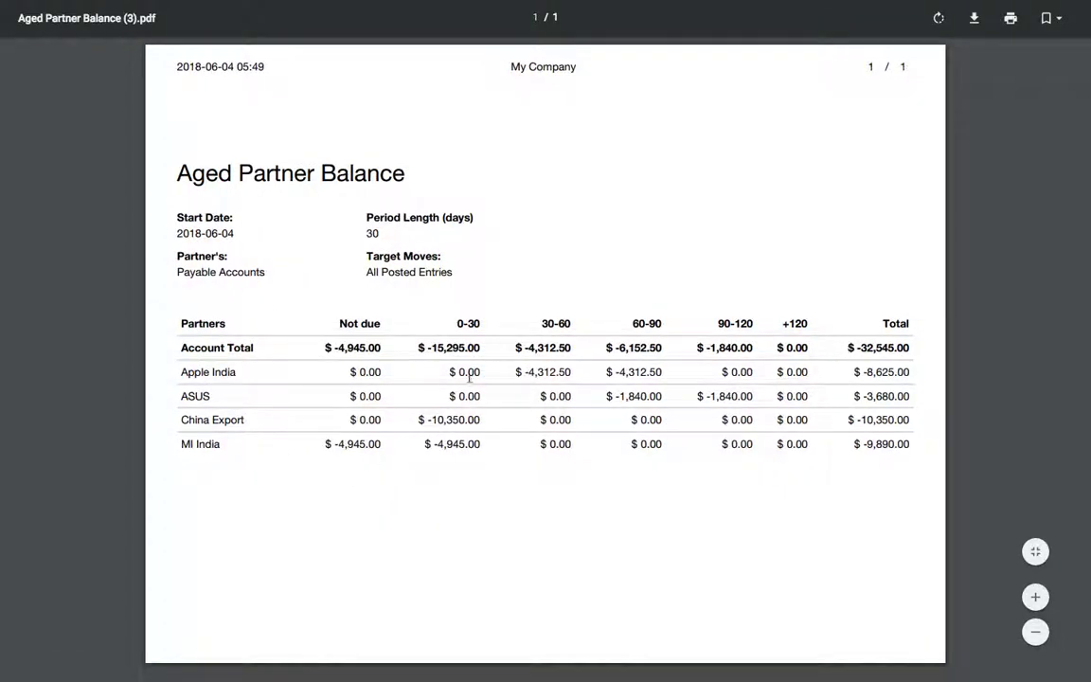
pyautogui.moveTo(428, 442); pyautogui.dragTo(477, 445)
pyautogui.click(359, 464)
pyautogui.moveTo(329, 443); pyautogui.dragTo(389, 445)
pyautogui.click(410, 483)
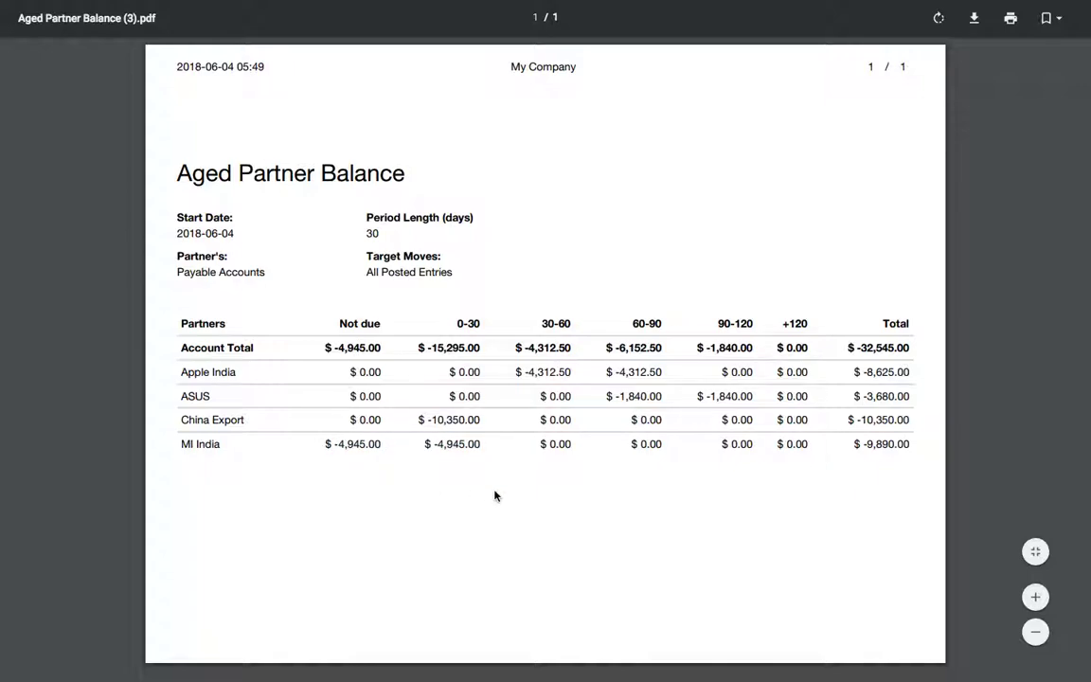